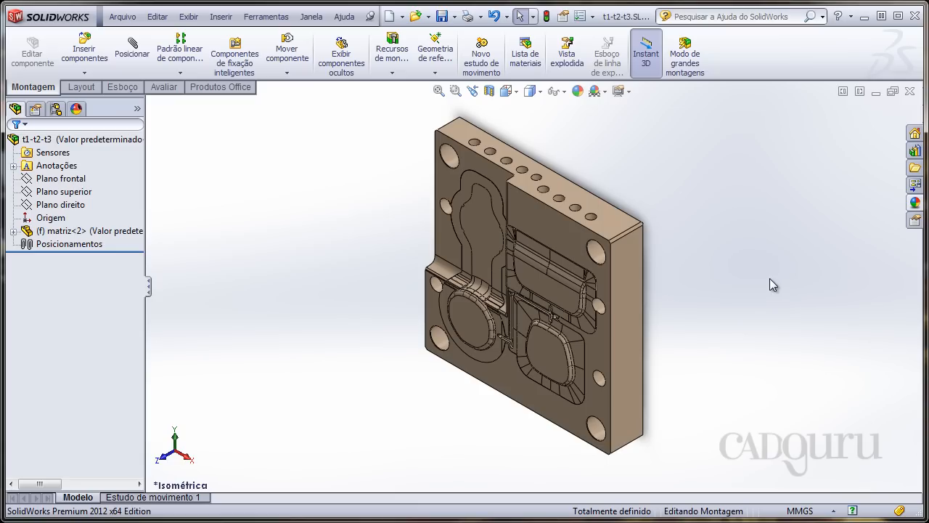
Step: Insert a new part into the assembly, placed on the matriz's cavity-side face beside the corner hole
middle_click_drag(726, 325, 683, 347)
scroll(636, 286, "down", 6)
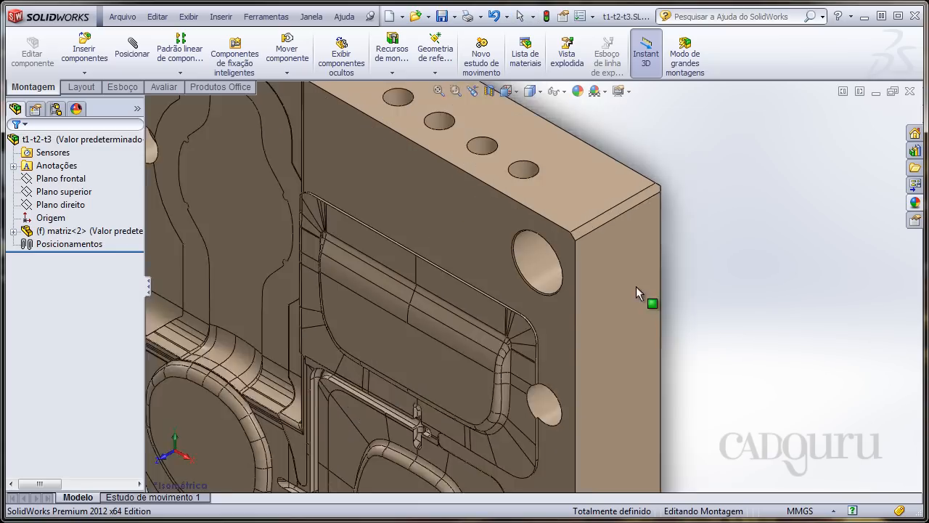
scroll(552, 254, "up", 5)
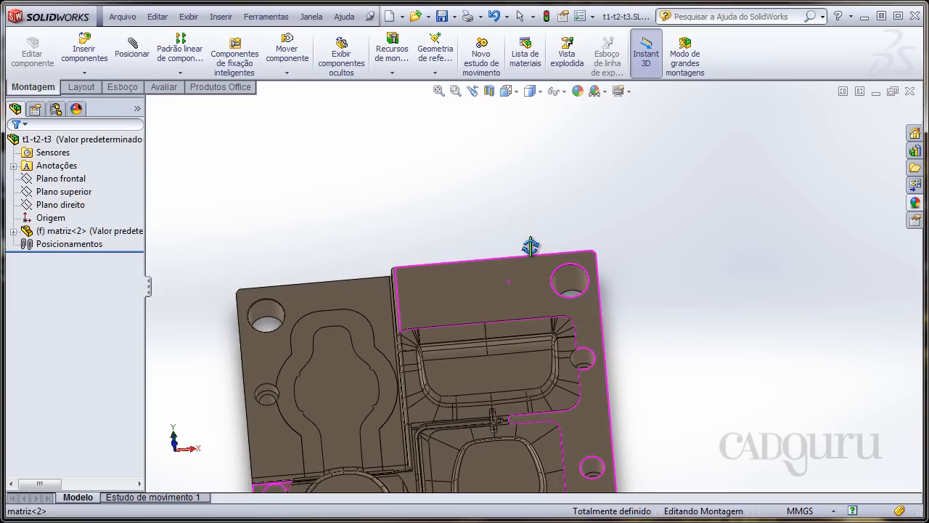
left_click(94, 74)
left_click(94, 97)
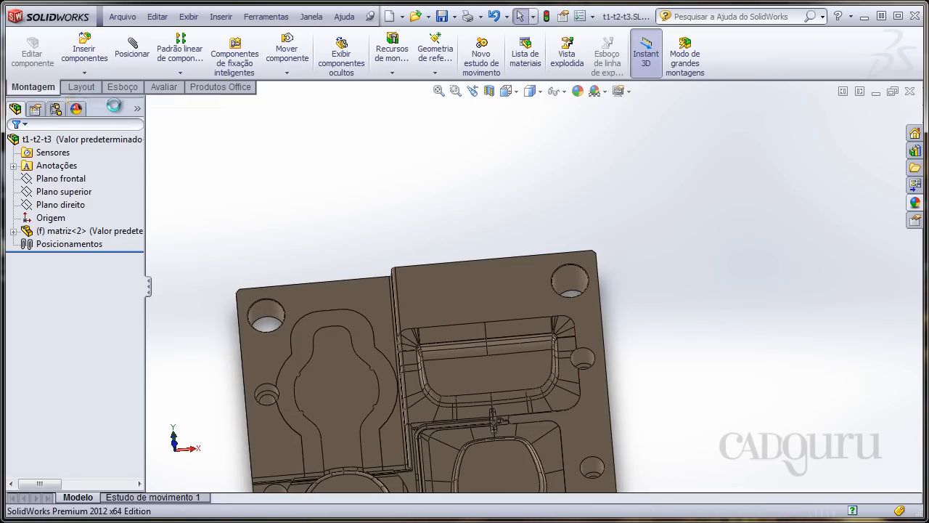
scroll(566, 275, "down", 4)
left_click(494, 284)
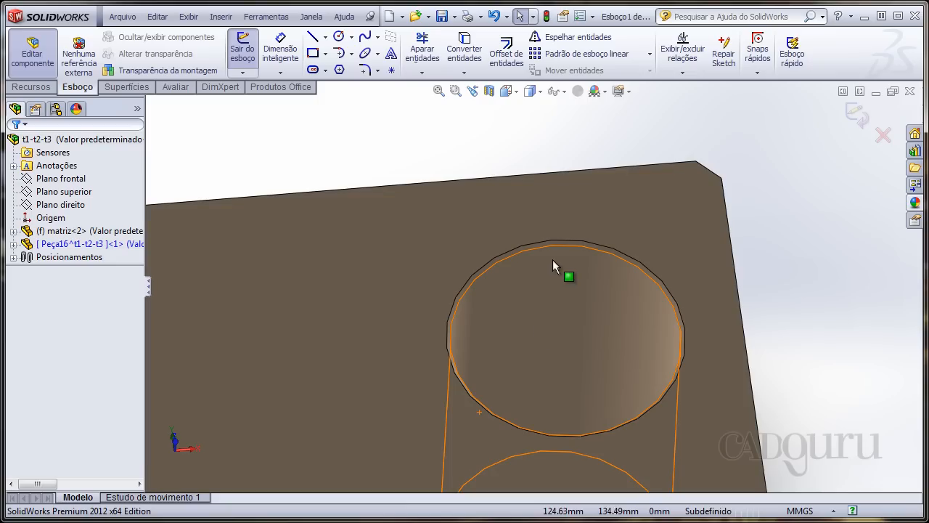
Step: Convert the 30 mm corner hole's edge, extrude it 80 mm as a blind boss, and return to the assembly
left_click(564, 248)
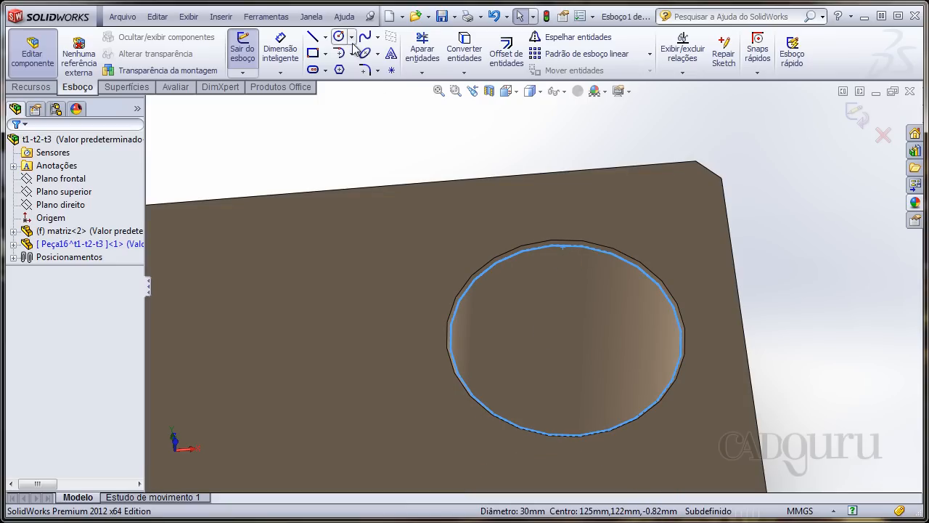
left_click(464, 48)
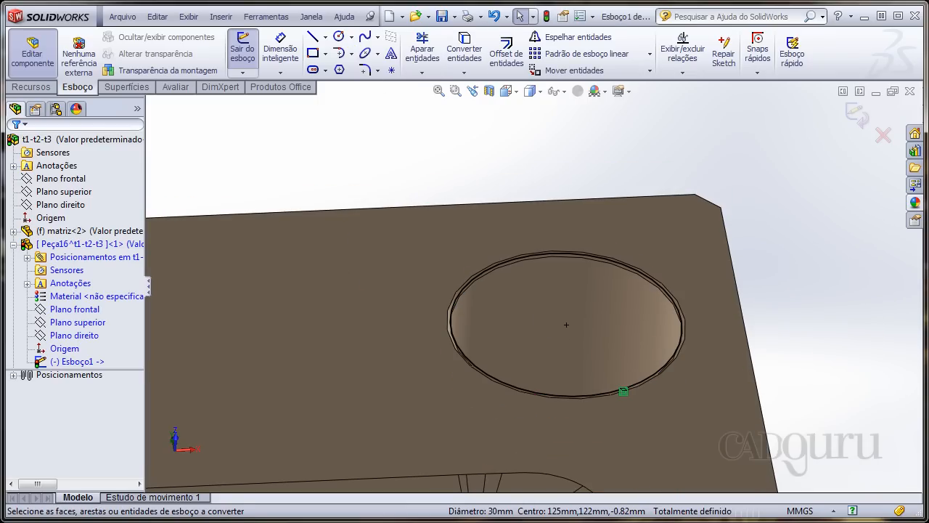
left_click(32, 87)
left_click(255, 53)
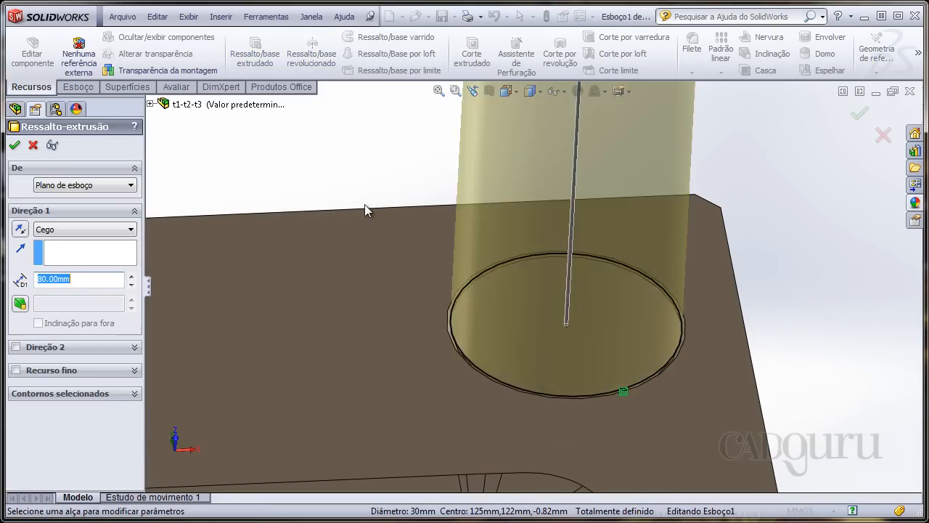
right_click(677, 179)
left_click(686, 185)
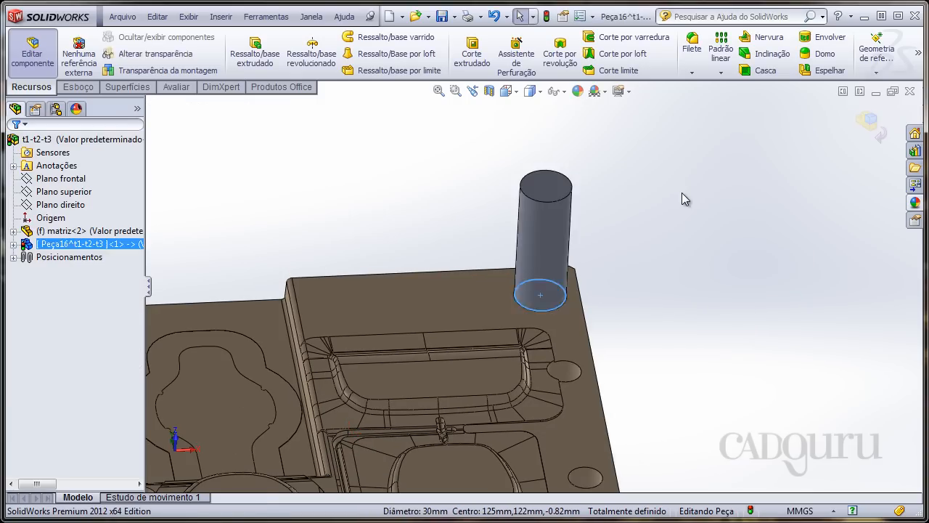
middle_click_drag(682, 192, 754, 144)
left_click(870, 122)
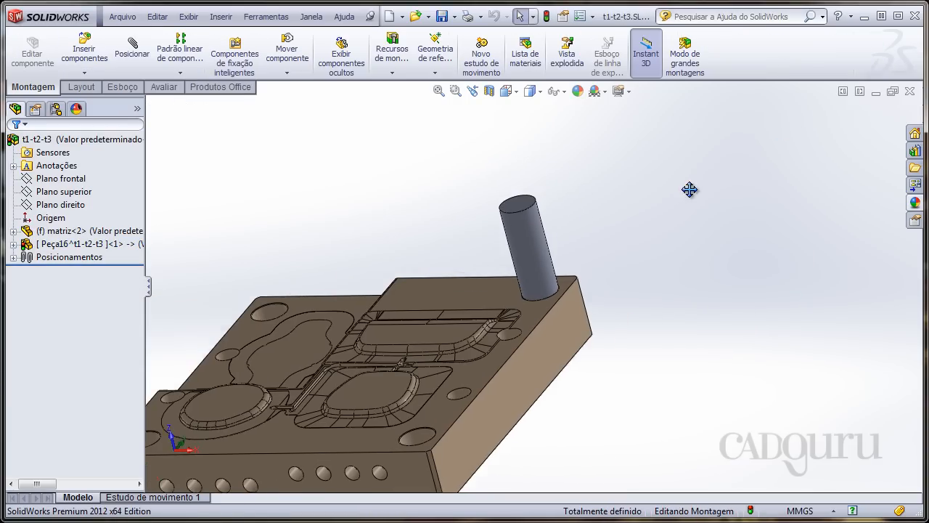
Step: Start editing the matriz component in the context of the assembly
middle_click_drag(691, 189, 489, 229)
right_click(490, 229)
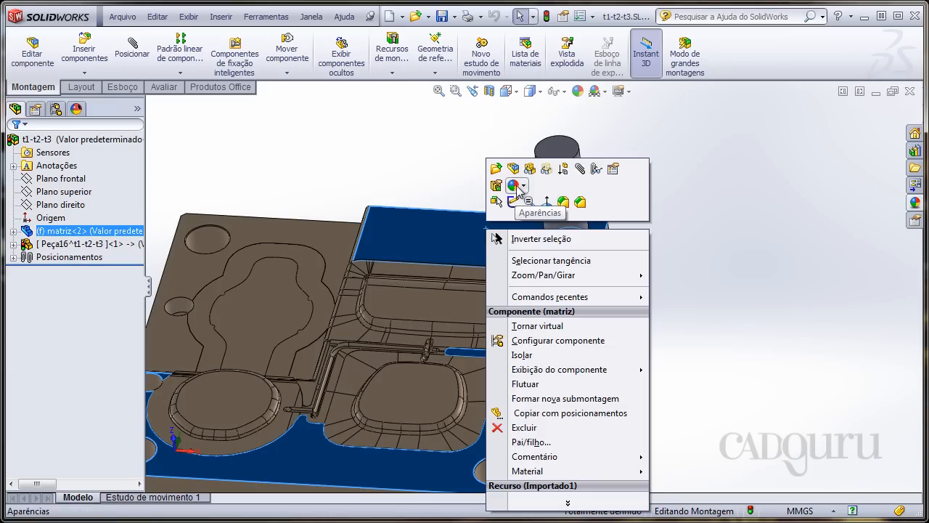
left_click(512, 173)
Step: Sketch on the matriz's back face by converting the outer edge of the corner hole's counterbore
middle_click_drag(679, 301, 684, 230)
scroll(558, 294, "down", 7)
middle_click_drag(550, 287, 436, 218, "ctrl")
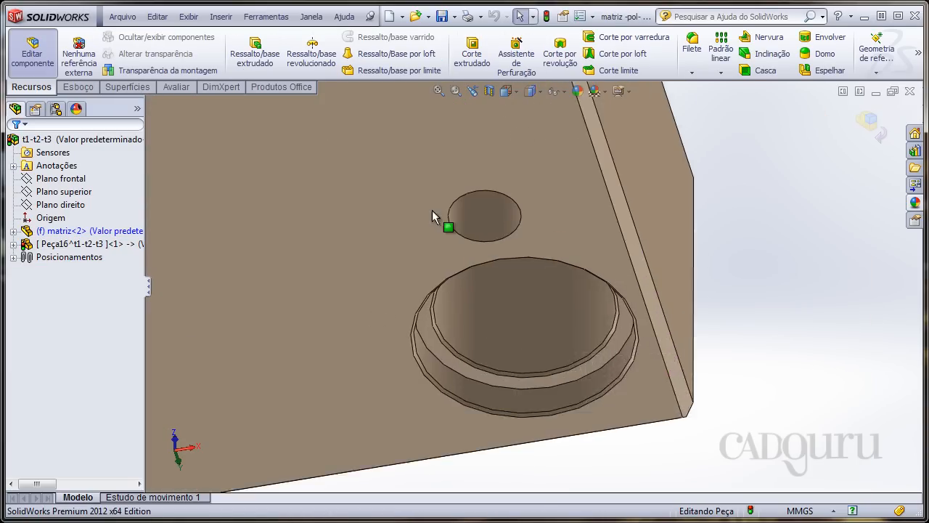
scroll(413, 264, "down", 2)
middle_click_drag(494, 296, 472, 217, "ctrl")
left_click(364, 350)
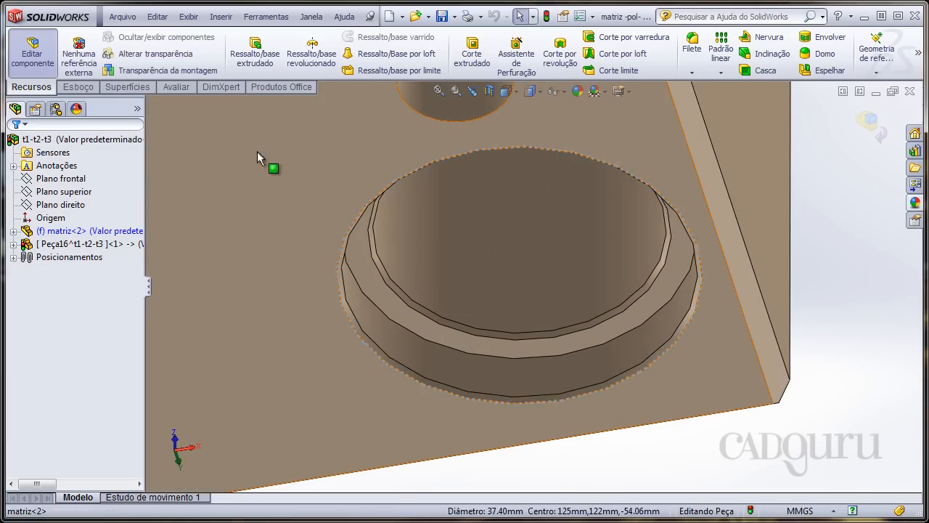
scroll(257, 151, "up", 9)
middle_click_drag(441, 181, 418, 264)
middle_click_drag(464, 167, 485, 278, "ctrl")
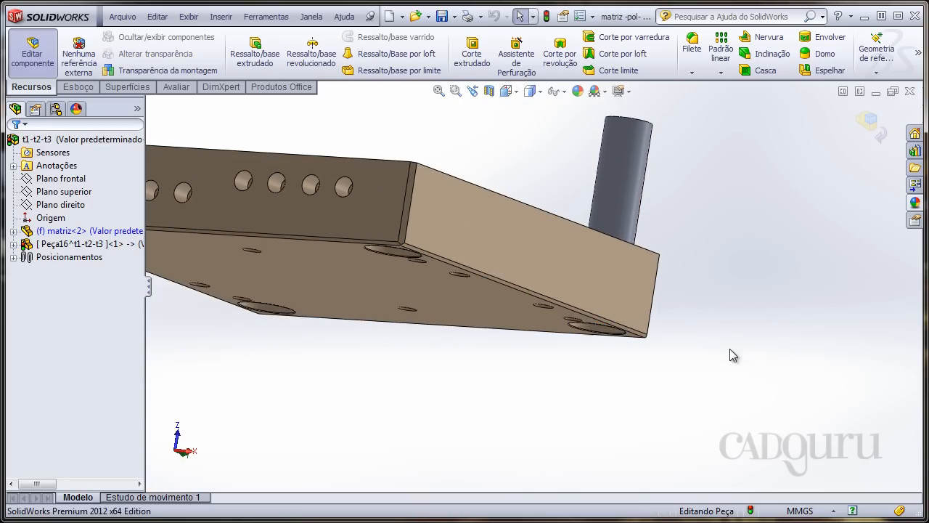
right_click(489, 301)
left_click(512, 276)
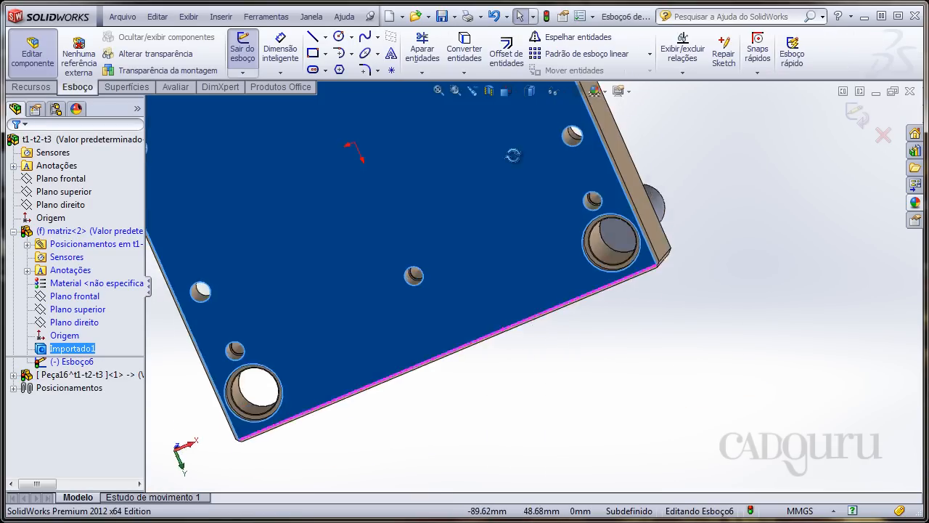
scroll(505, 301, "down", 6)
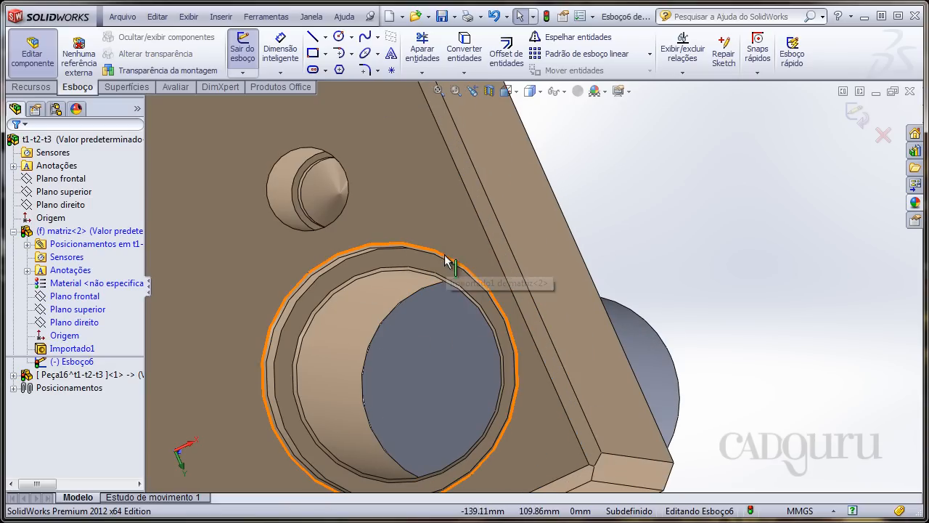
left_click(449, 260)
left_click(465, 50)
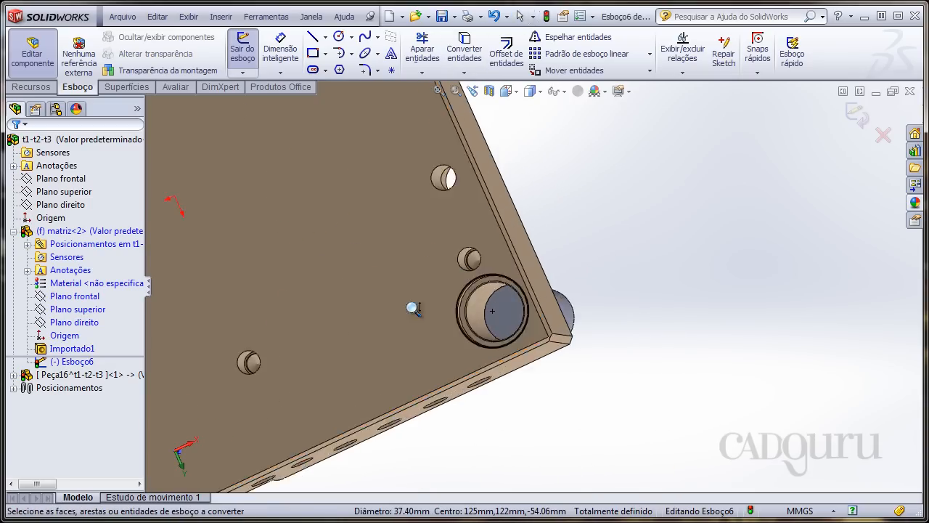
Step: Extrude the converted counterbore circle up to the matriz's cavity-side face and return to the assembly
left_click(30, 86)
left_click(244, 56)
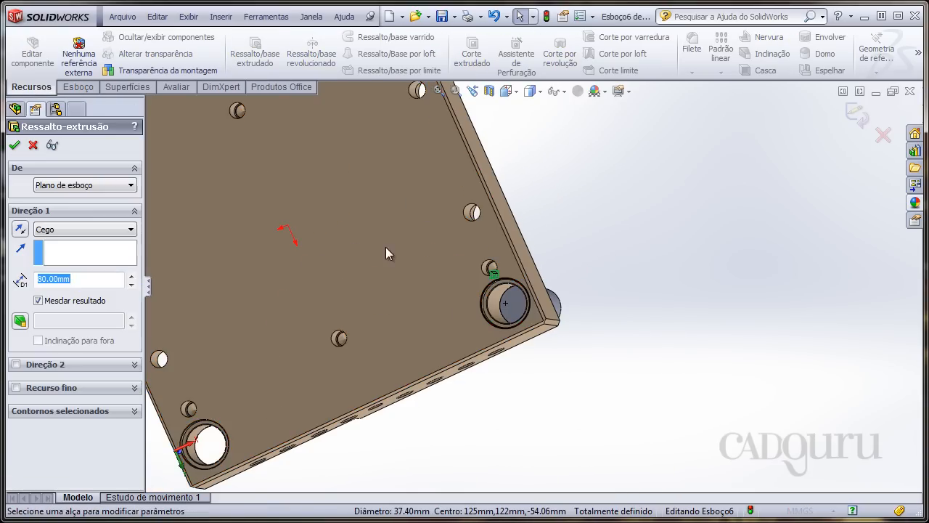
middle_click_drag(387, 250, 279, 176)
right_click(273, 168)
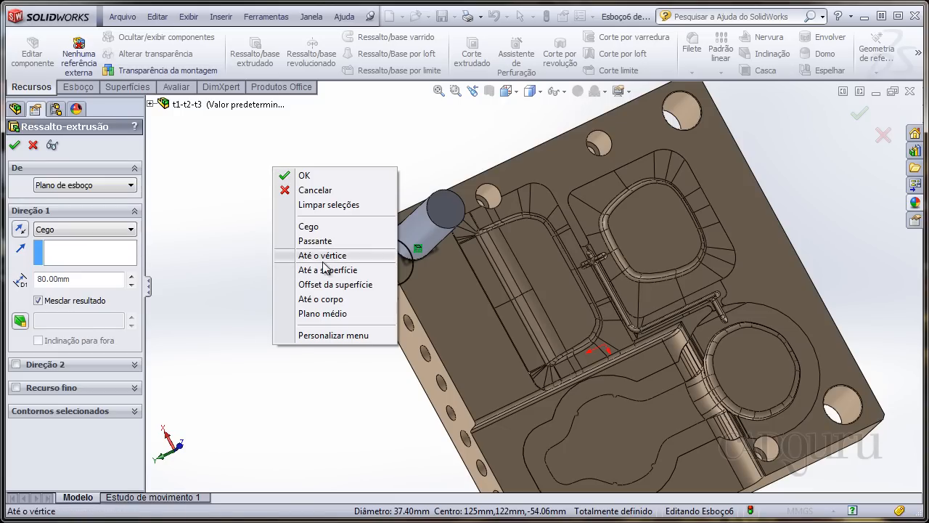
left_click(323, 270)
left_click(435, 294)
right_click(234, 206)
left_click(249, 212)
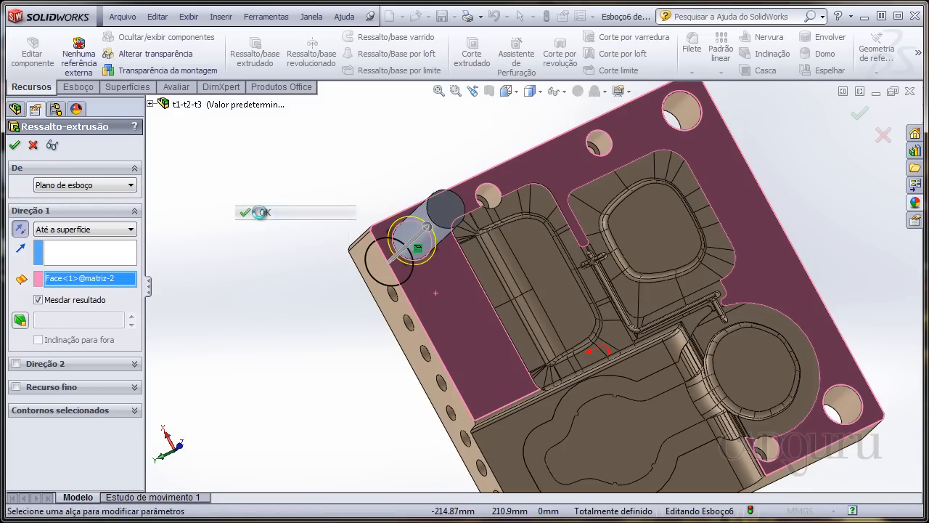
scroll(541, 293, "down", 2)
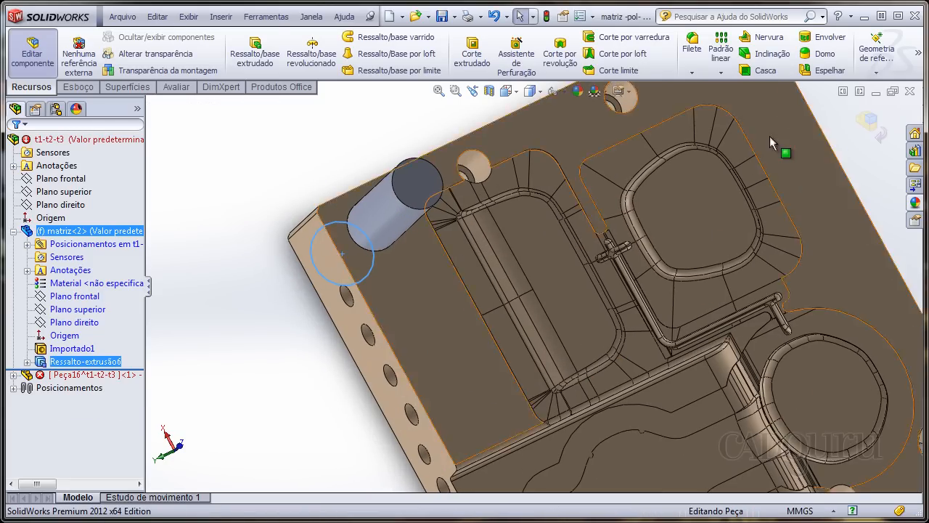
left_click(865, 124)
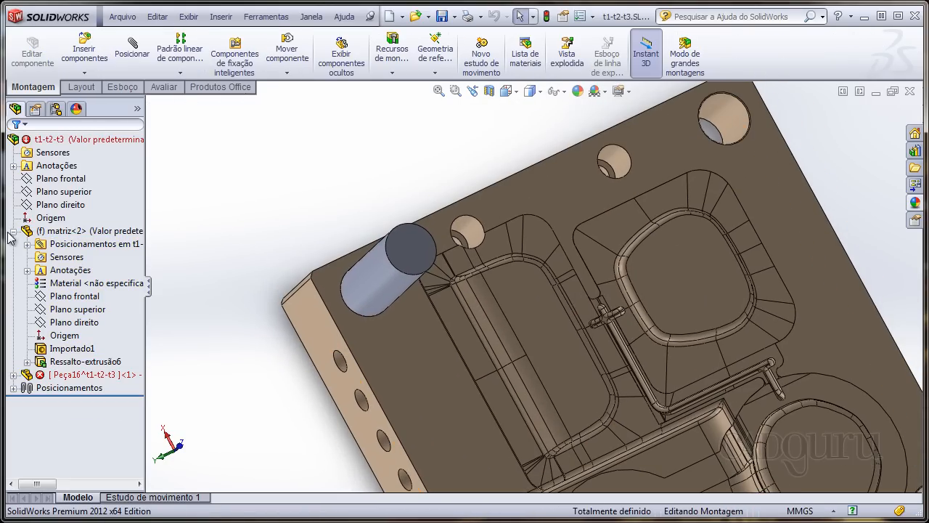
left_click(13, 231)
left_click(29, 244)
left_click(240, 149)
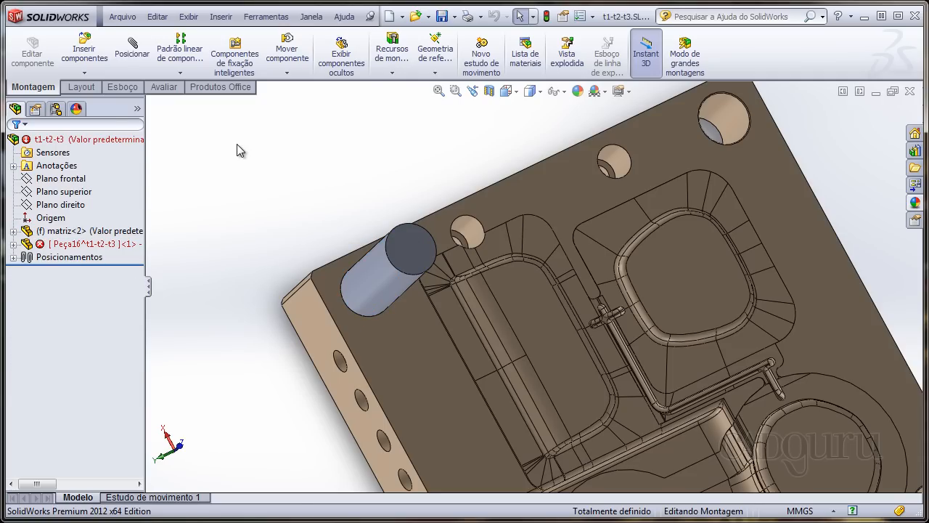
middle_click_drag(244, 225, 242, 188)
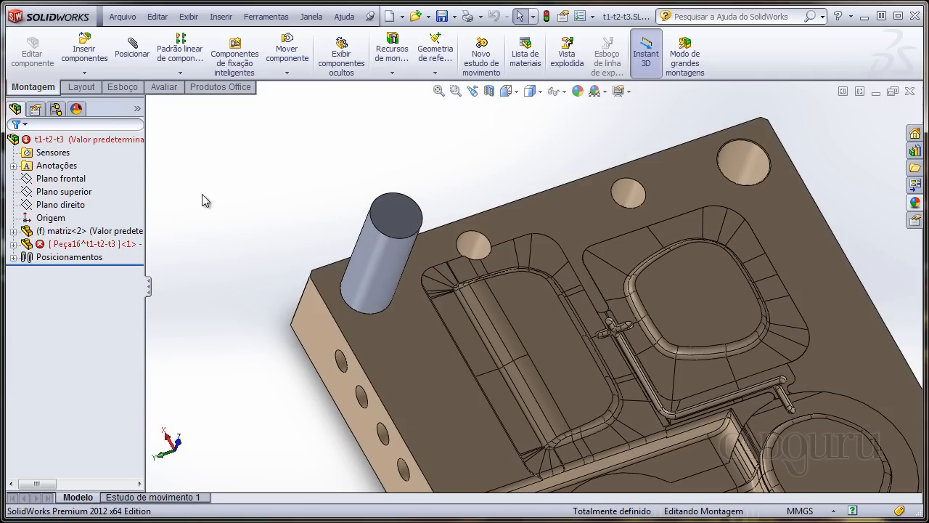
Step: Delete the extruded boss and its leftover sketch from the matriz component
left_click(13, 231)
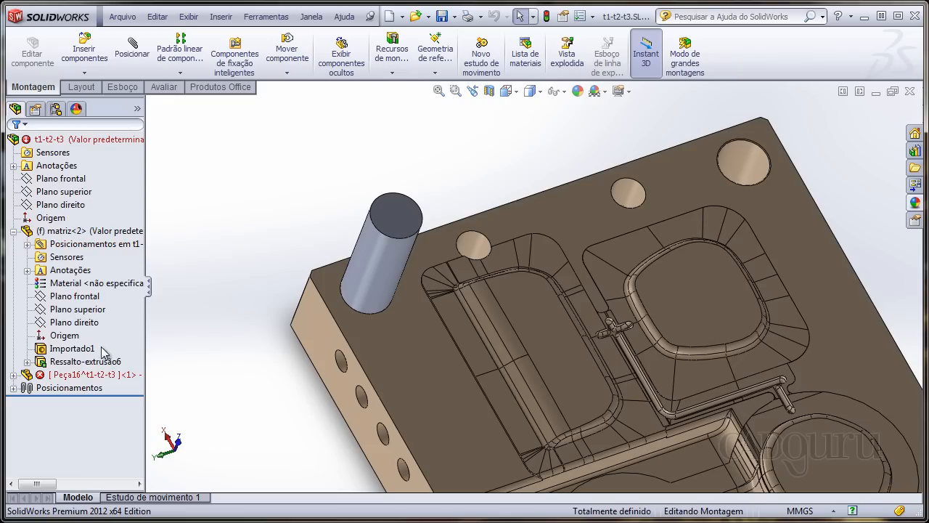
left_click(100, 361)
key("Delete")
key("Return")
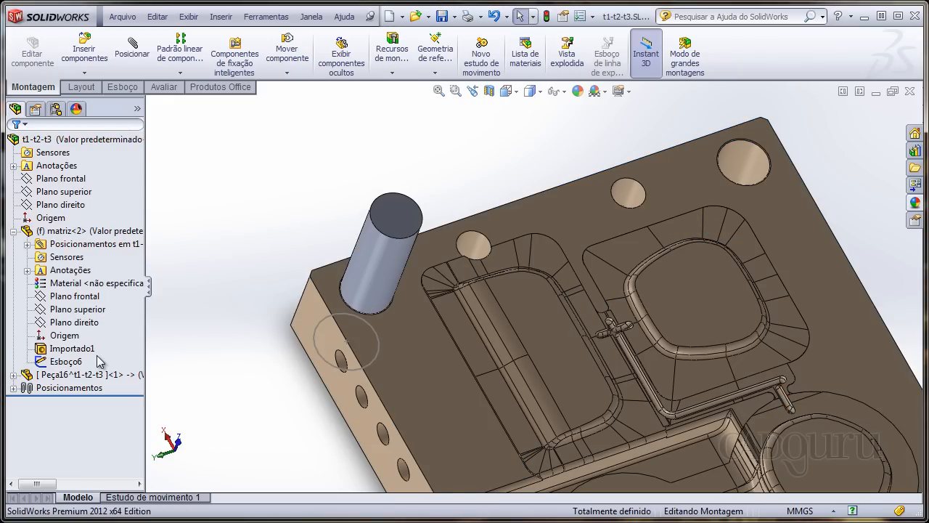
left_click(75, 363)
key("Delete")
key("Return")
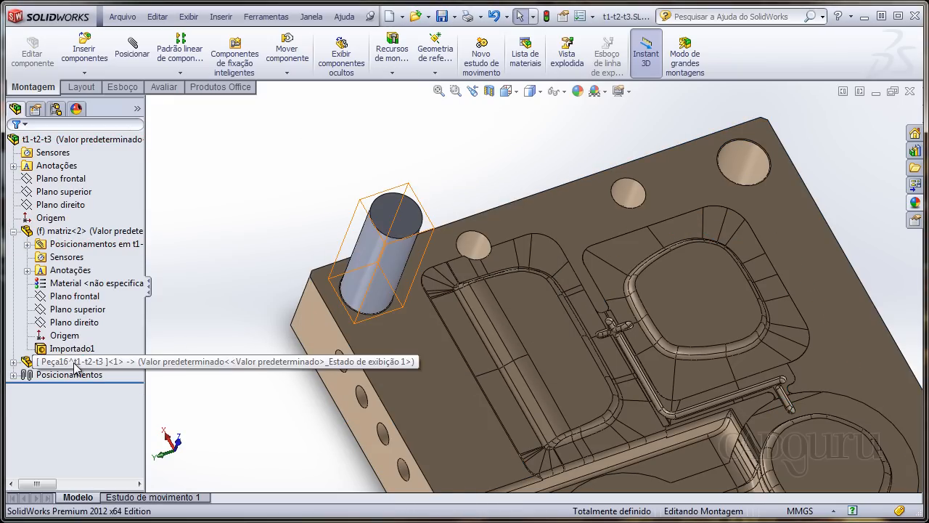
Step: Delete the cylindrical pin component from the assembly
left_click(76, 363)
key("Delete")
key("Return")
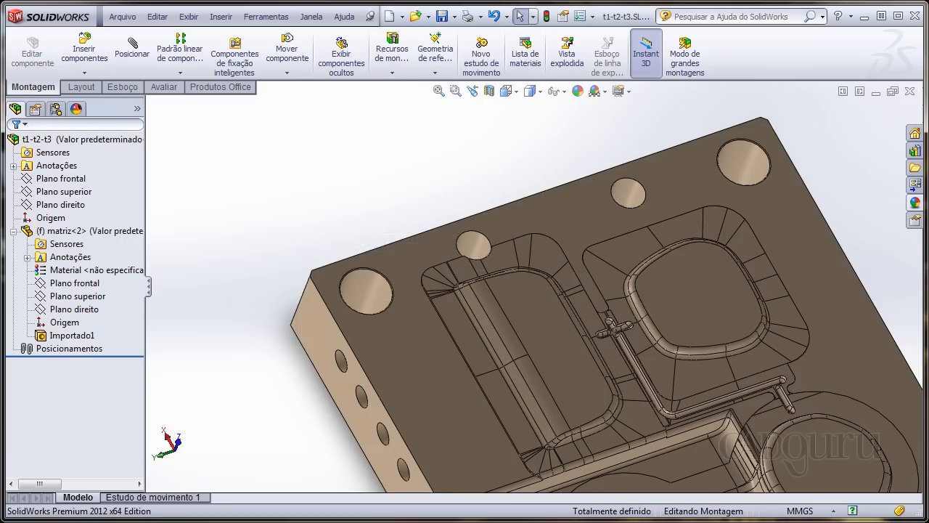
left_click(14, 232)
scroll(355, 181, "up", 5)
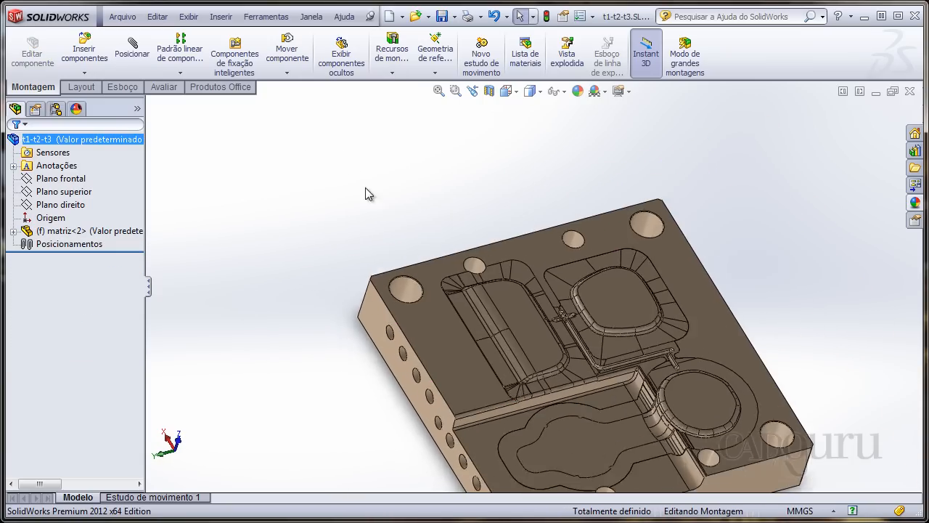
Step: Enable the system option "Não criar referências externas para o modelo" for assemblies
left_click(583, 21)
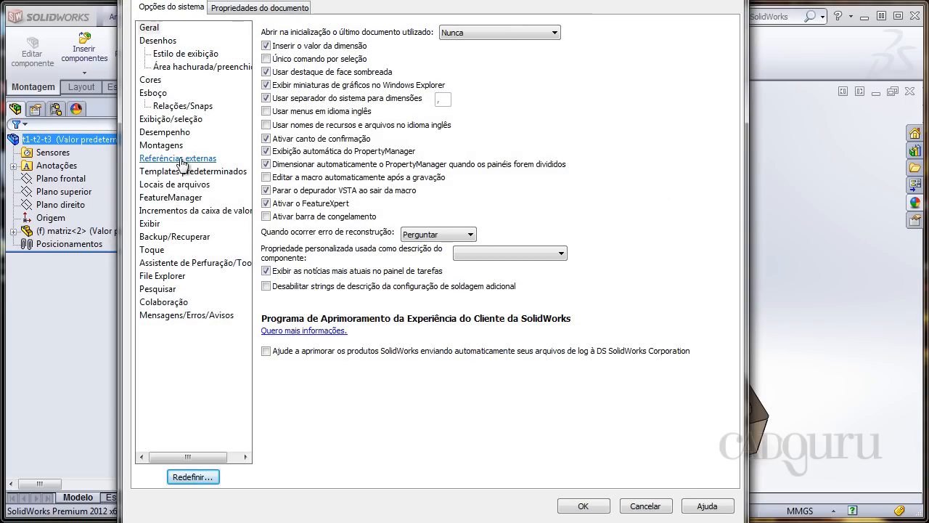
left_click(203, 161)
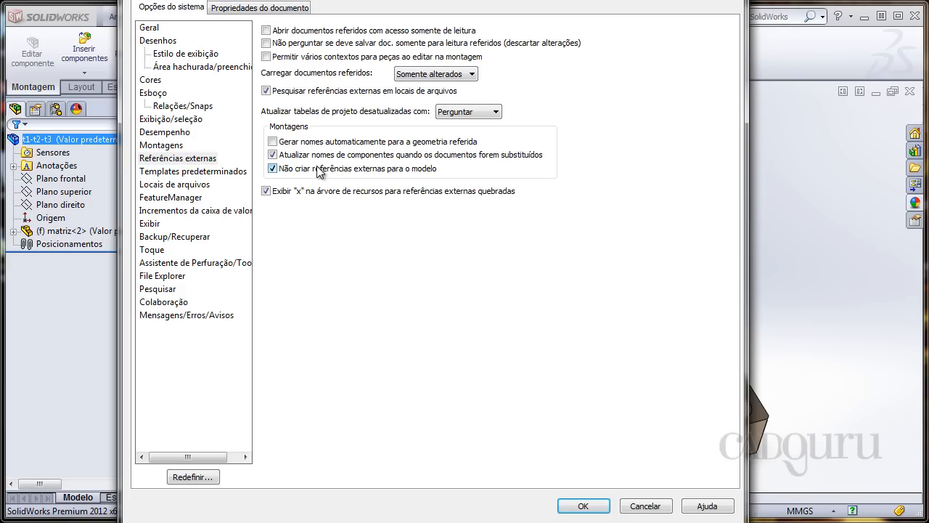
left_click(581, 509)
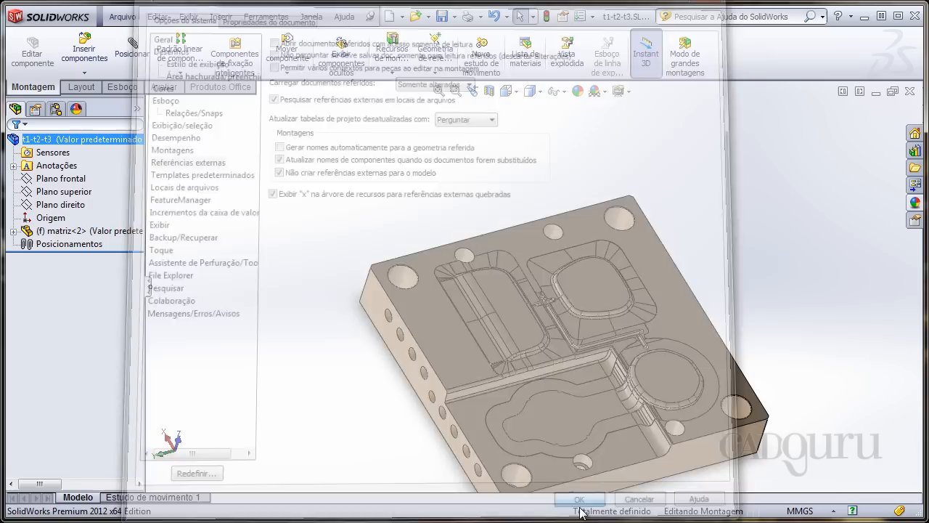
Step: Insert a new part into the assembly on the matriz's cavity-side face with external references turned off
left_click(84, 72)
left_click(94, 97)
scroll(357, 285, "down", 3)
middle_click_drag(357, 284, 418, 310, "ctrl")
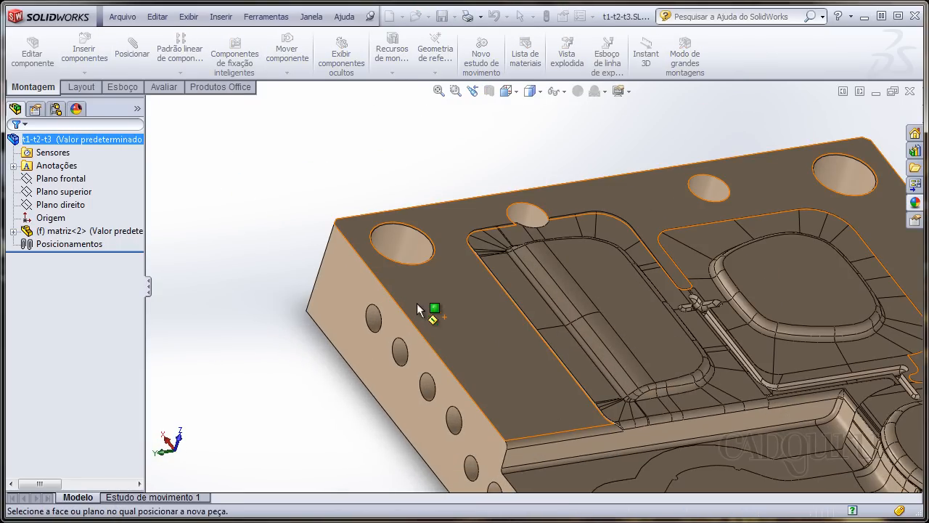
left_click(432, 304)
Step: Convert the 30 mm corner hole's edge into the new part's sketch, accepting the automatically broken external reference
scroll(567, 338, "down", 6)
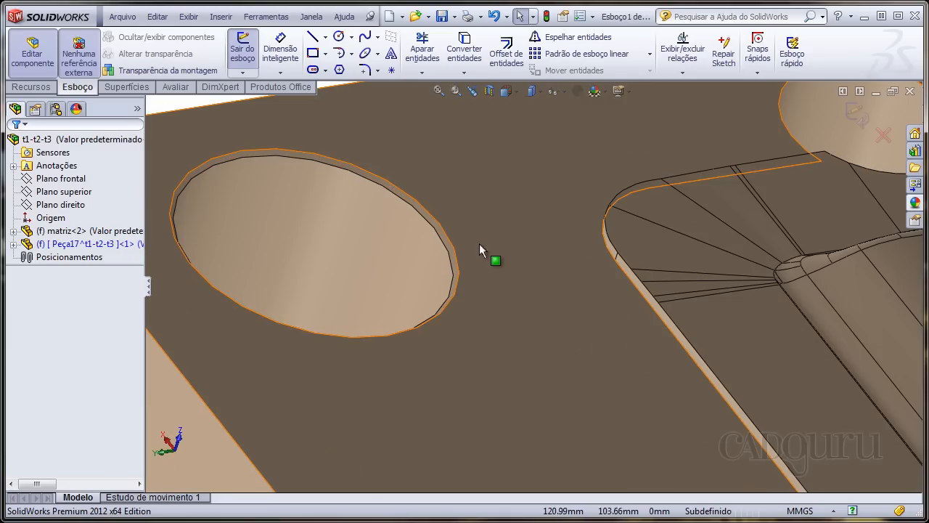
left_click(432, 231)
left_click(464, 52)
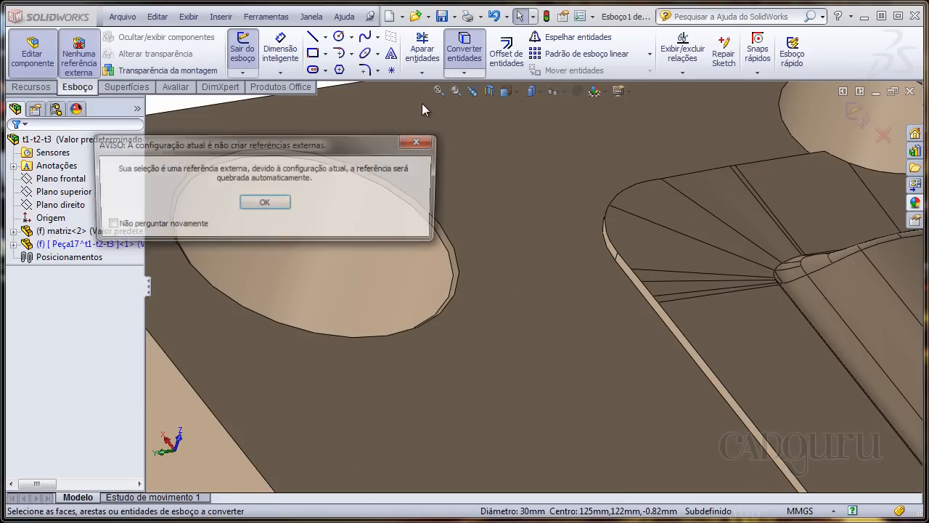
left_click(264, 203)
scroll(415, 170, "up", 5)
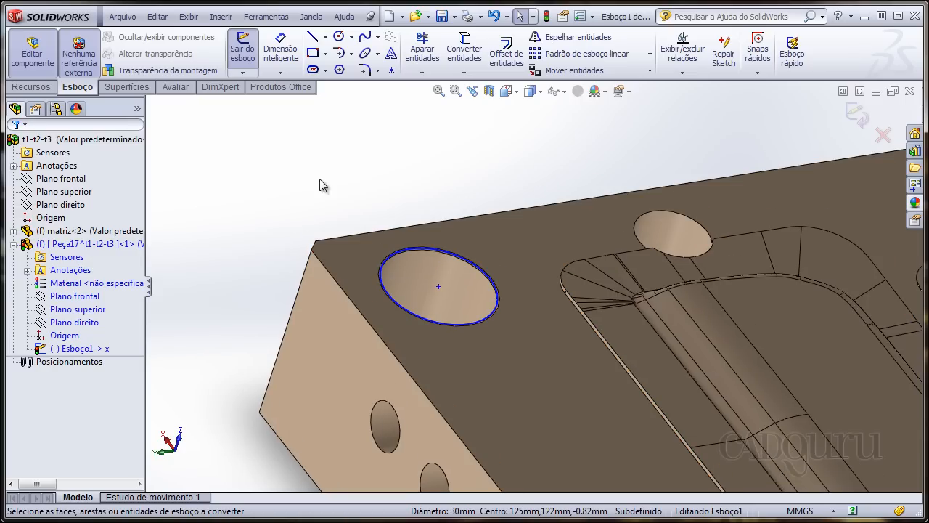
Step: Extrude the converted circle 80 mm as a blind boss in the new part and return to editing the assembly
left_click(31, 86)
left_click(256, 54)
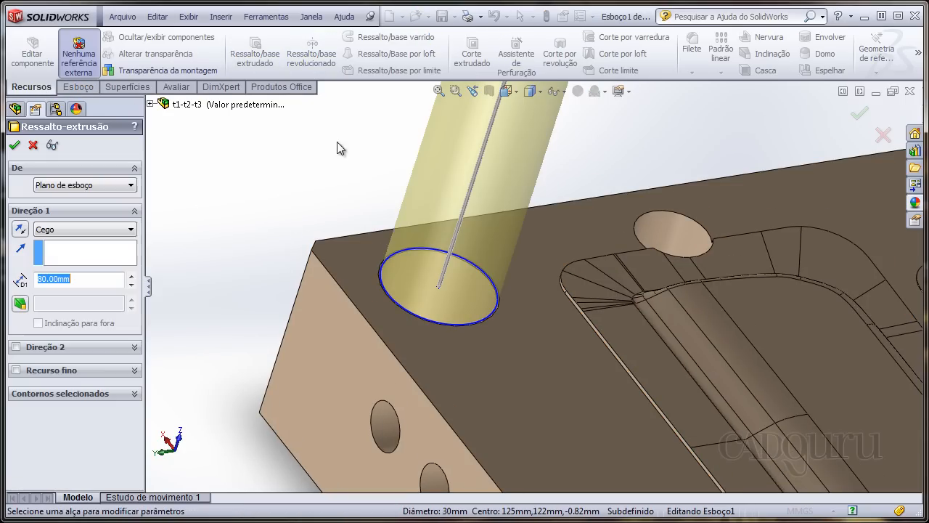
right_click(304, 150)
left_click(320, 156)
scroll(324, 168, "up", 3)
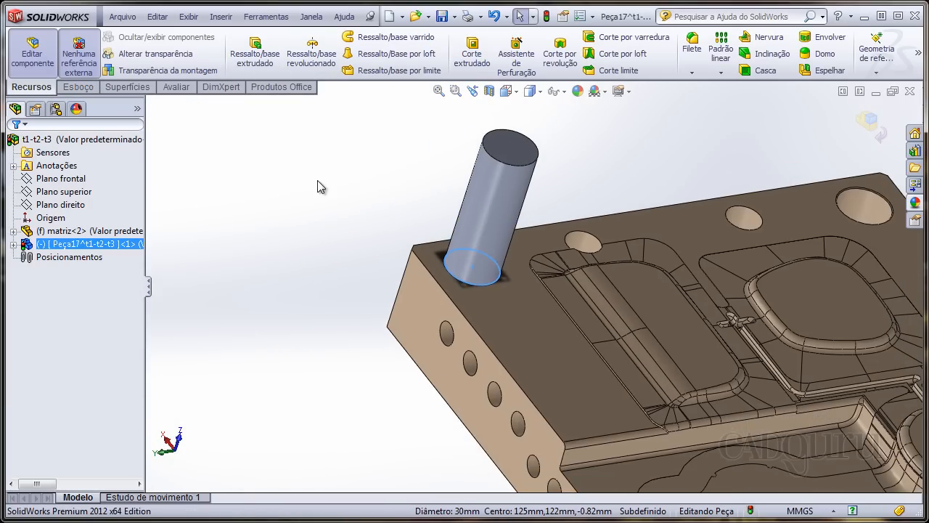
left_click(883, 116)
scroll(660, 222, "down", 4)
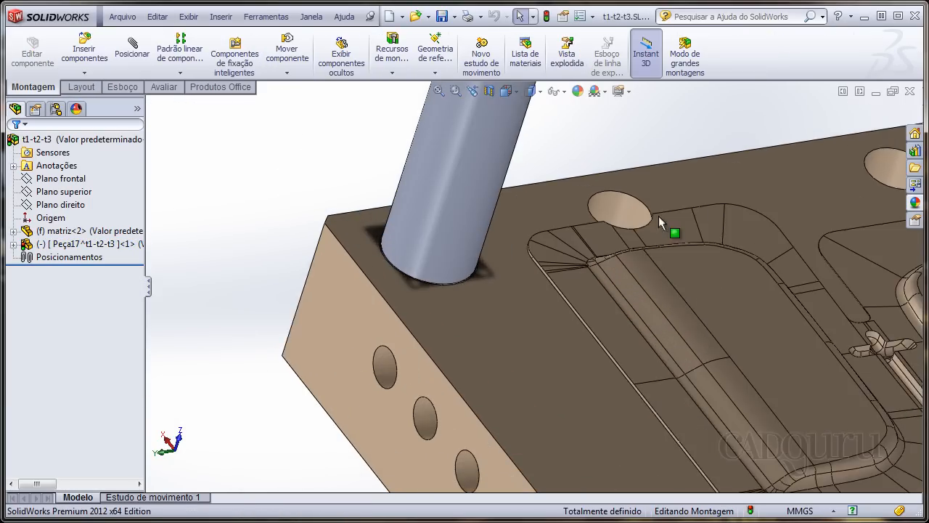
Step: Edit the matriz part in context and convert the corner counterbore's outer edge into a new sketch on its back face
right_click(516, 284)
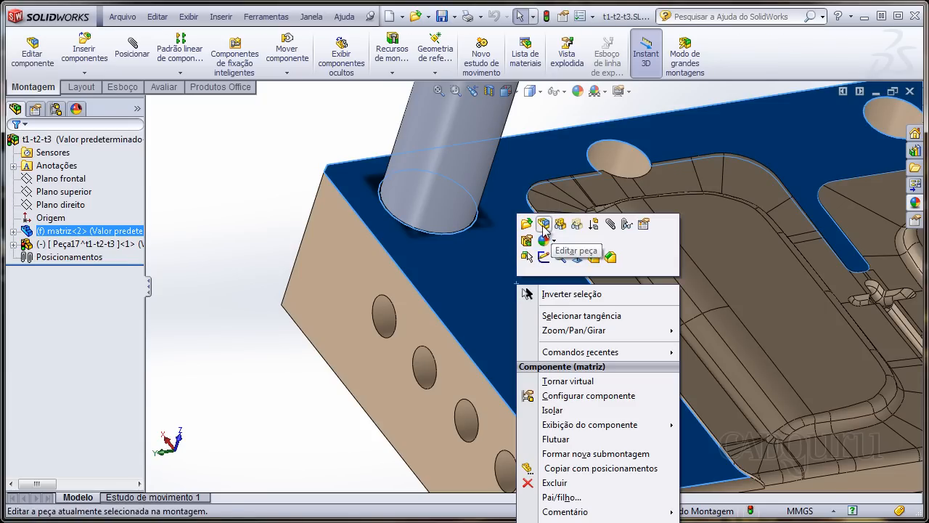
left_click(544, 223)
scroll(591, 305, "down", 5)
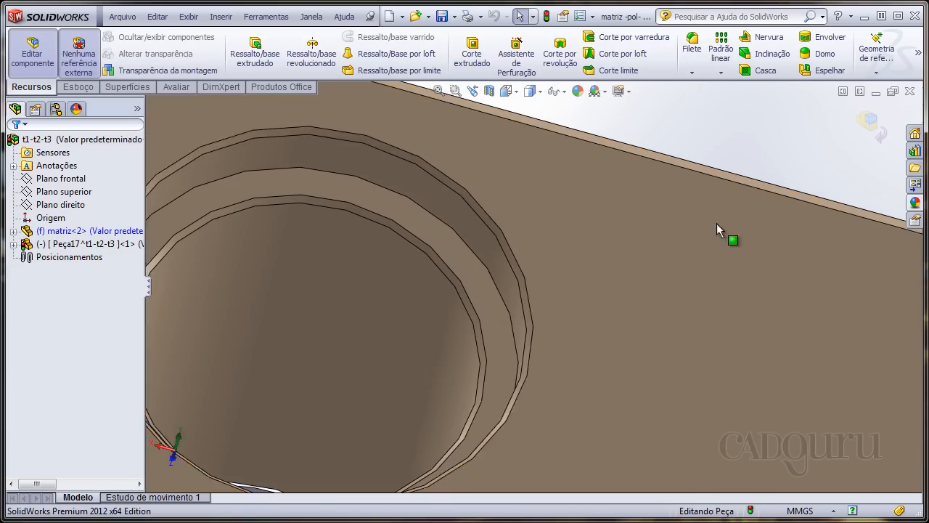
right_click(270, 123)
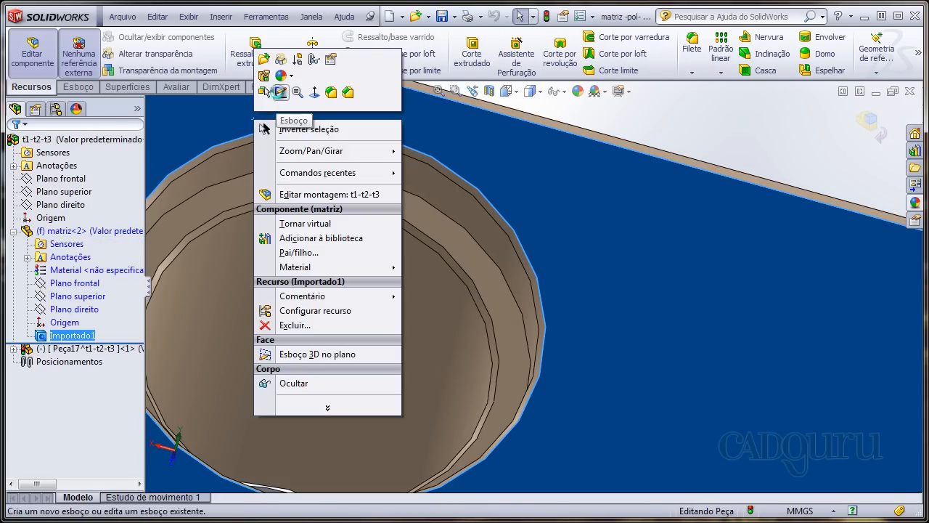
left_click(280, 92)
left_click(464, 45)
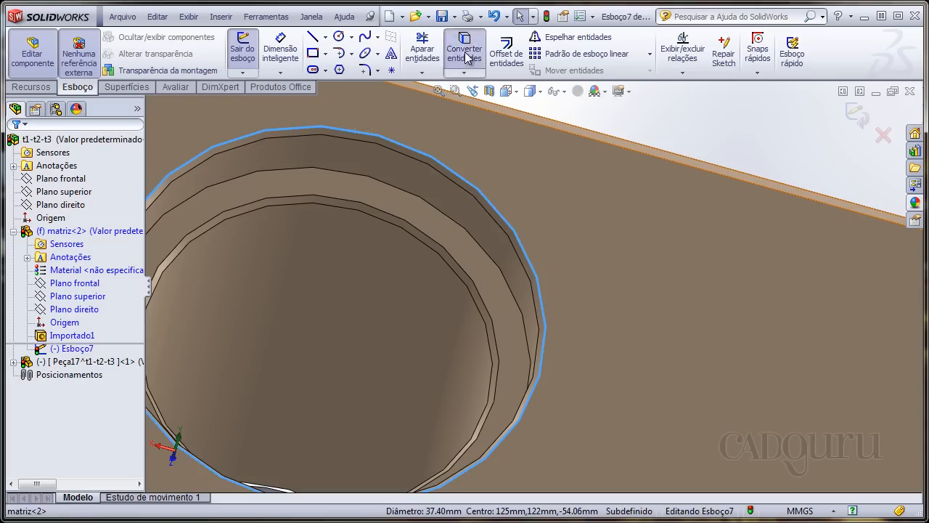
scroll(533, 281, "up", 5)
Step: Extrude the counterbore circle up to the matriz's cavity-side face, merging the result, and return to editing the assembly
left_click(33, 88)
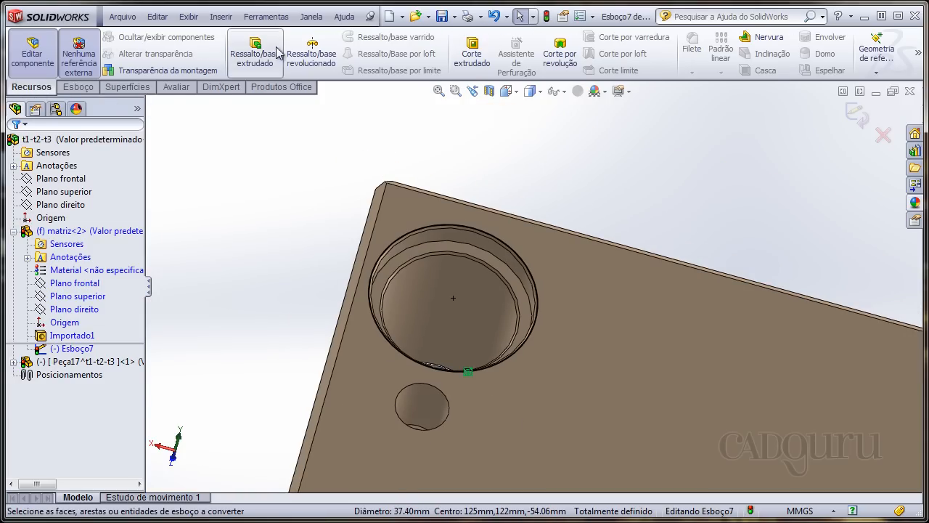
left_click(254, 52)
right_click(498, 190)
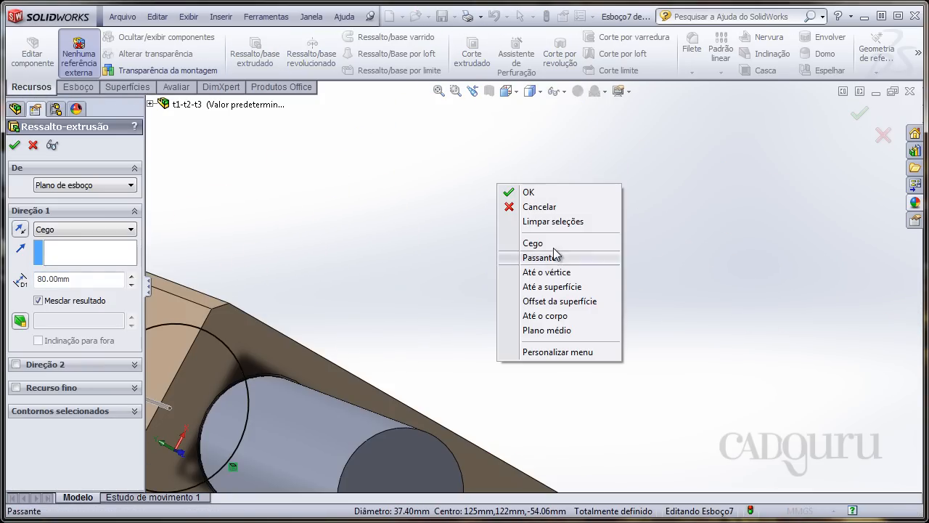
left_click(557, 285)
scroll(573, 210, "up", 3)
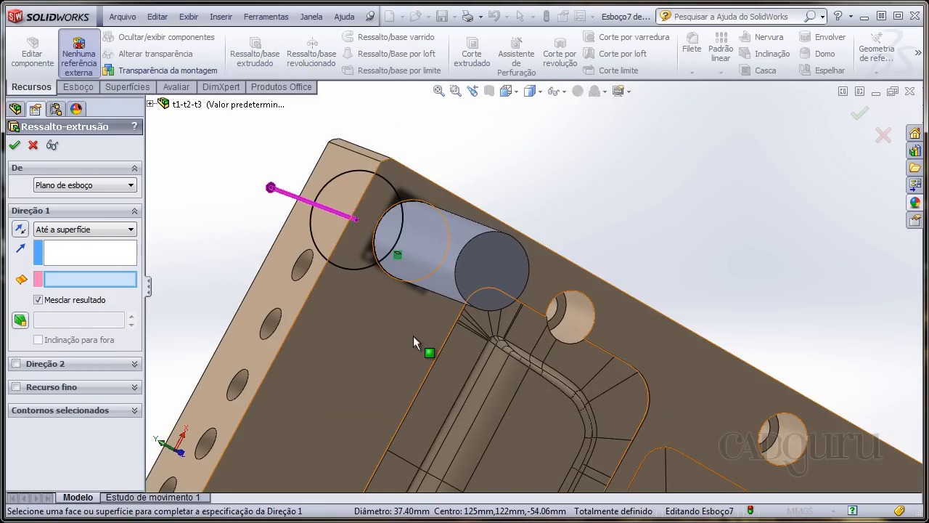
left_click(413, 336)
right_click(657, 149)
left_click(679, 158)
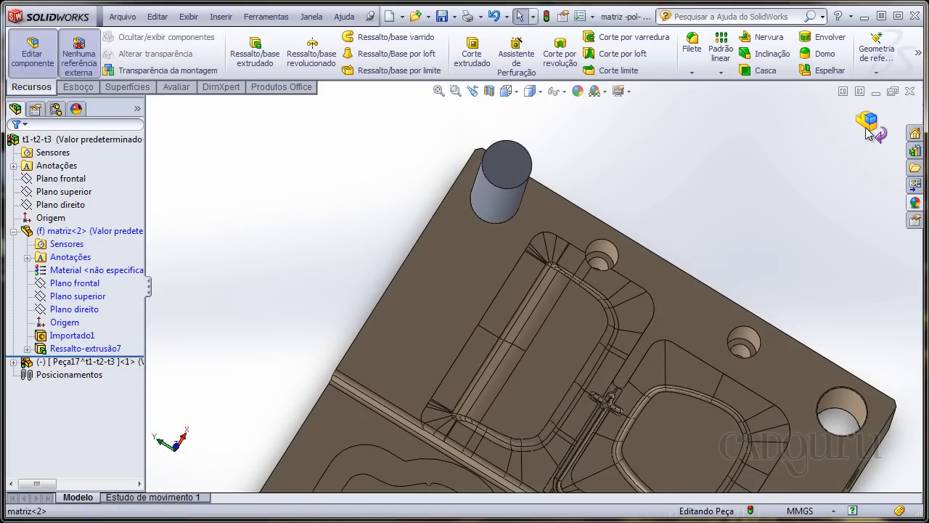
left_click(870, 123)
left_click(12, 232)
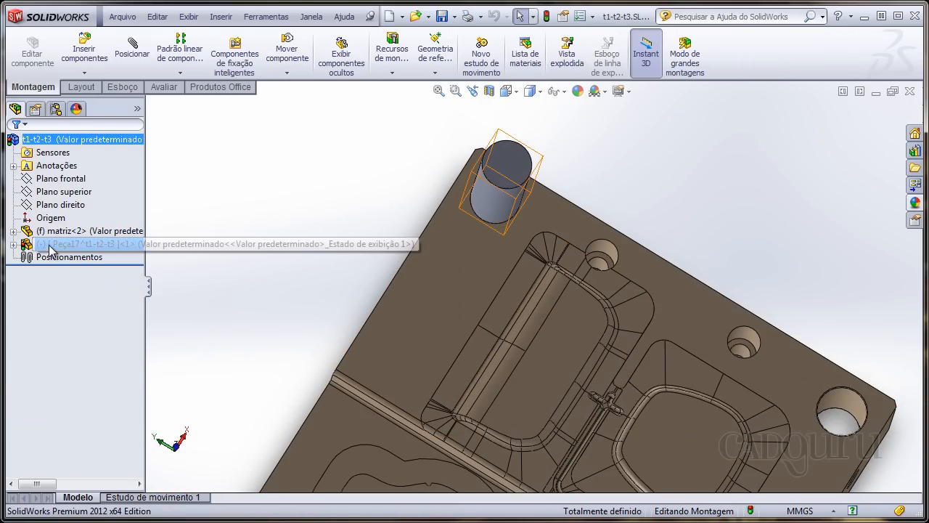
left_click(88, 243)
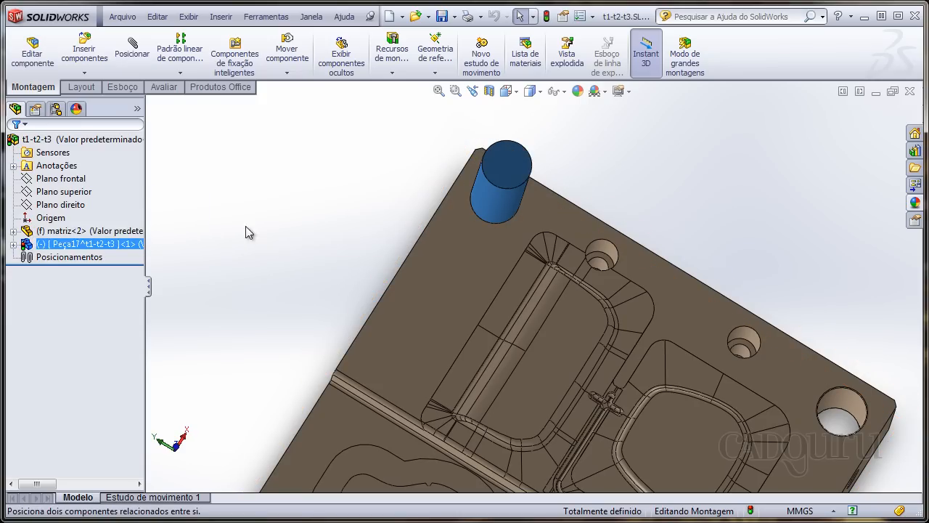
left_click(311, 174)
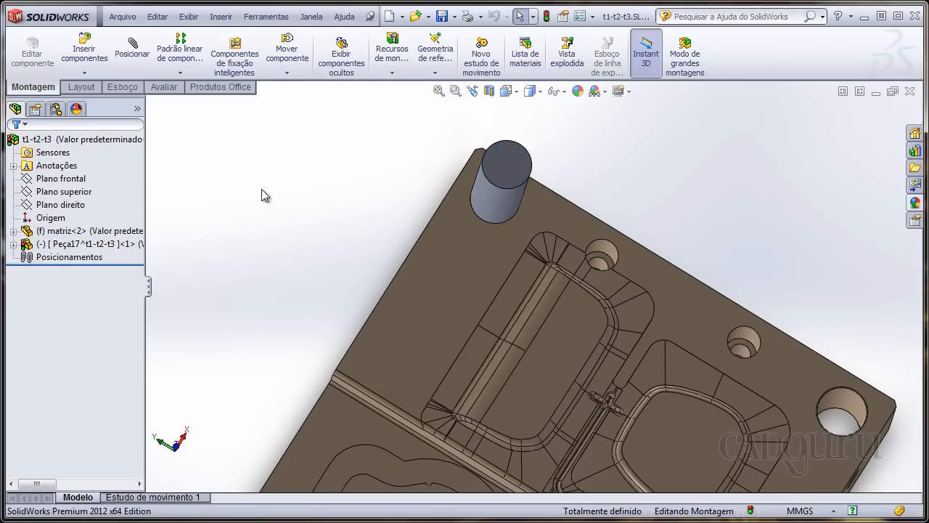
middle_click_drag(244, 232, 388, 235)
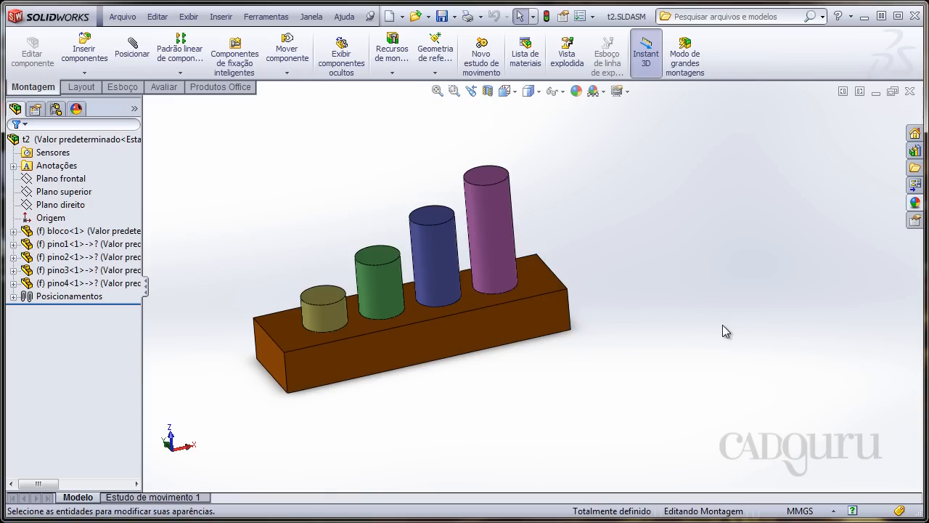
Step: In the t2 assembly, make the bloco component transparent to examine the pins inside it, and restore its opaque display
scroll(551, 225, "up", 1)
middle_click_drag(550, 225, 568, 327, "ctrl")
scroll(595, 337, "down", 1)
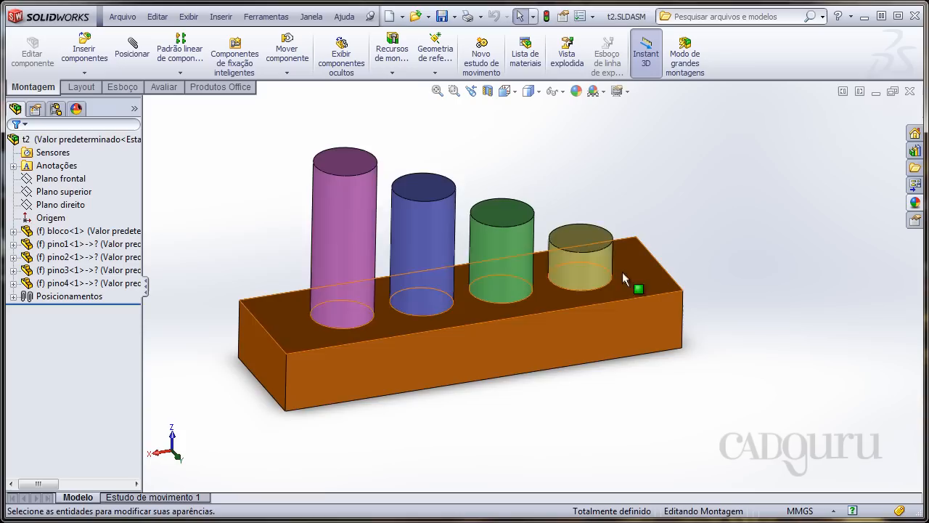
middle_click_drag(505, 349, 521, 297)
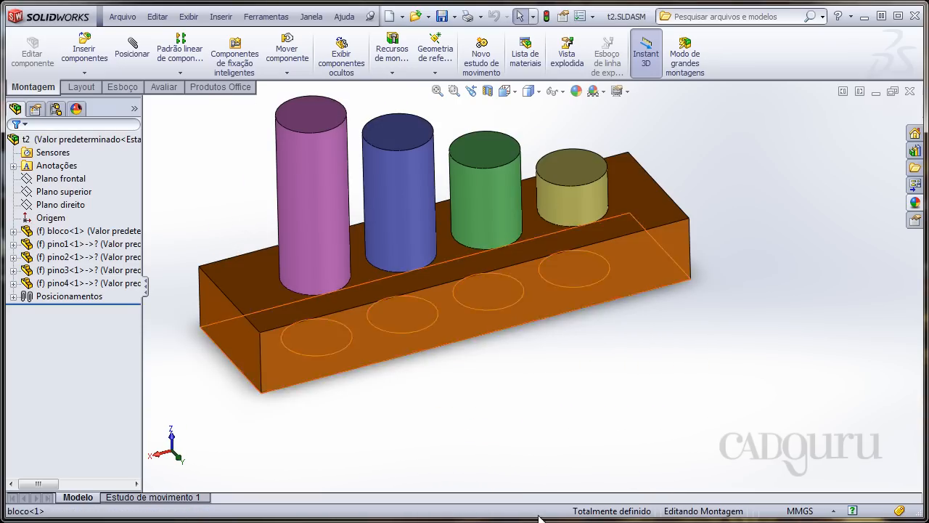
right_click(521, 297)
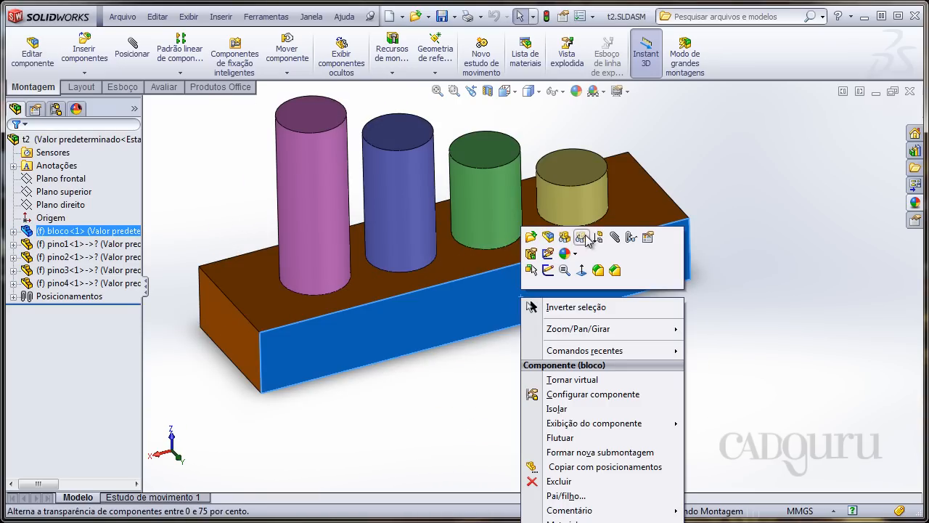
left_click(581, 238)
middle_click_drag(664, 340, 784, 254)
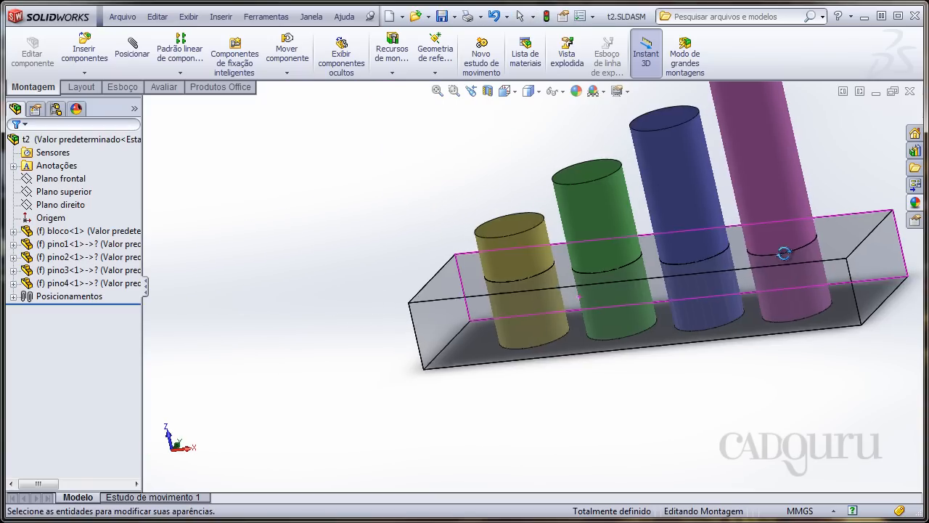
right_click(448, 330)
left_click(508, 271)
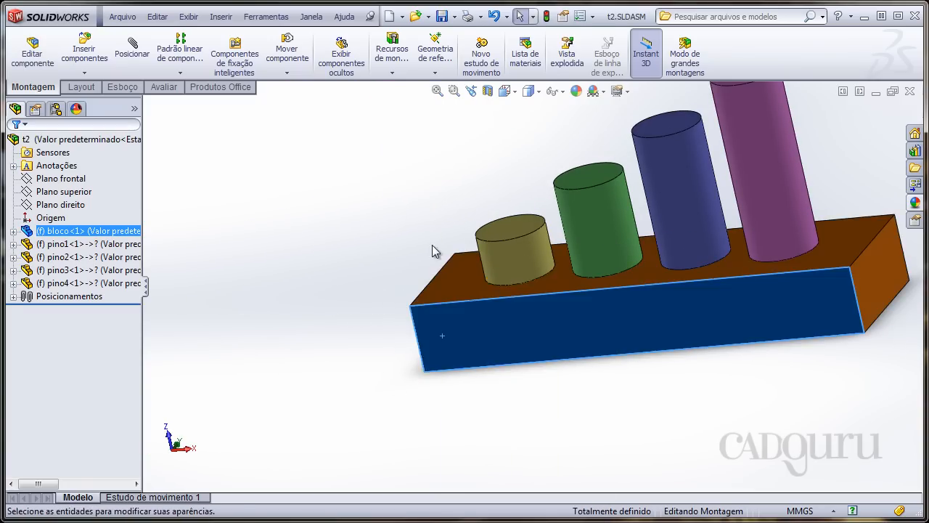
Step: Highlight pino4, pino3, pino2 and pino1 one after another to examine how each pin sits in the bloco
scroll(432, 245, "up", 2)
middle_click_drag(363, 218, 294, 255, "ctrl")
left_click(257, 272)
scroll(542, 317, "down", 2)
middle_click_drag(541, 318, 519, 322, "ctrl")
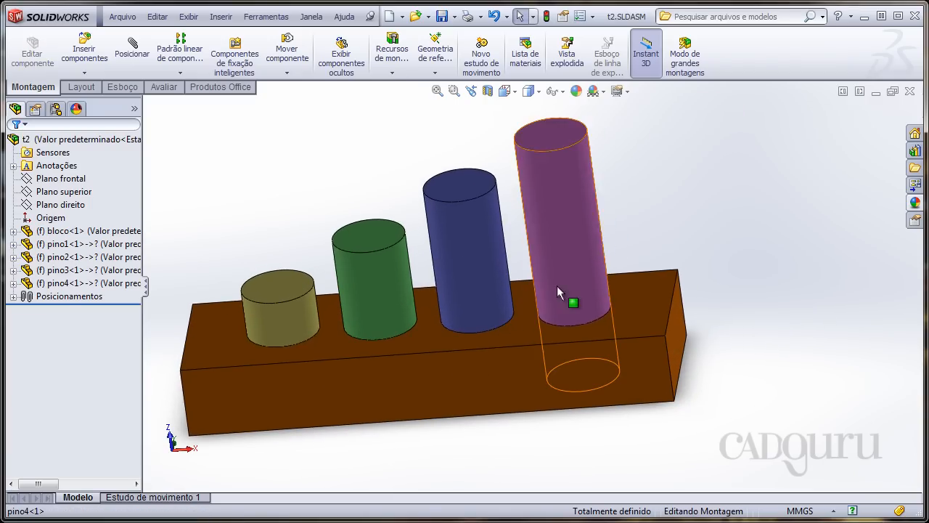
left_click(557, 285)
left_click(481, 280)
left_click(377, 289)
left_click(314, 313)
middle_click_drag(238, 313, 276, 273, "ctrl")
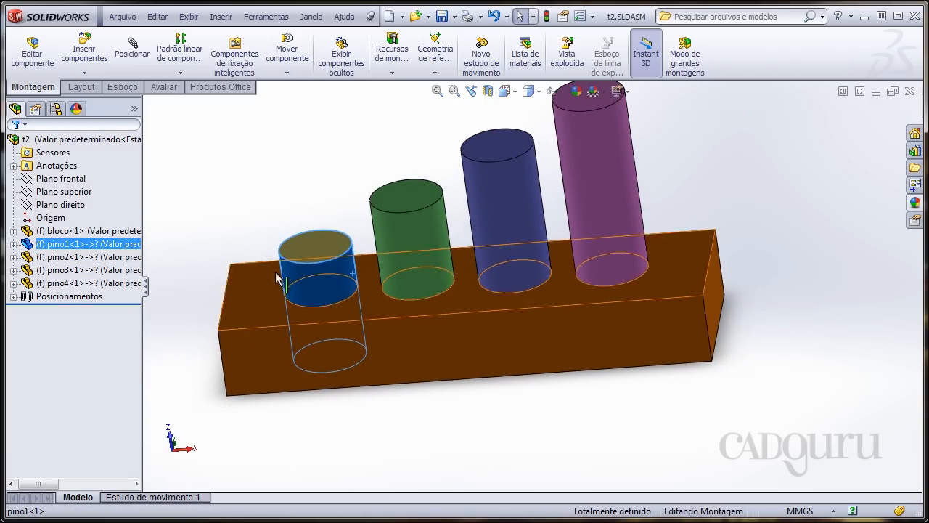
left_click(206, 303)
Step: Examine the underside of the bloco and the pin ends in its holes, and return to an upper view of the assembly
middle_click_drag(358, 327, 415, 94)
middle_click_drag(404, 407, 476, 340, "ctrl")
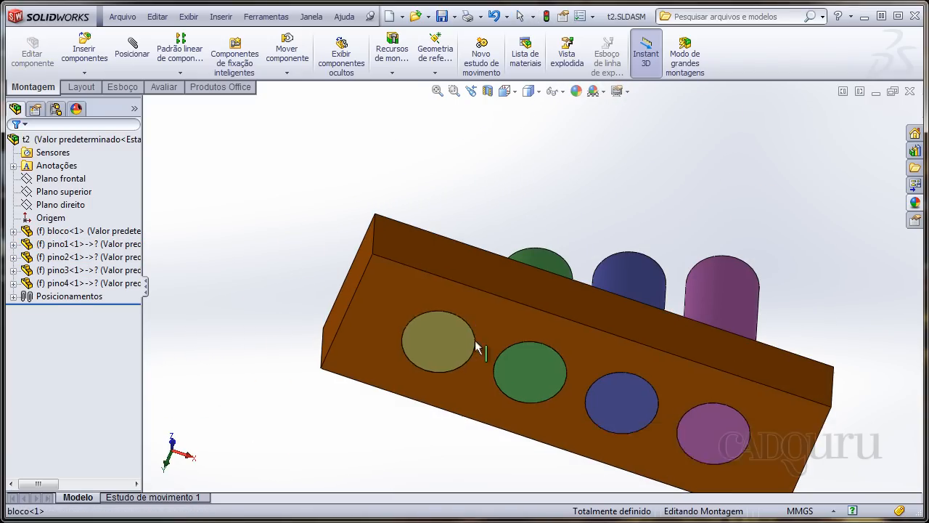
left_click(381, 312)
scroll(363, 353, "up", 2)
left_click(195, 215)
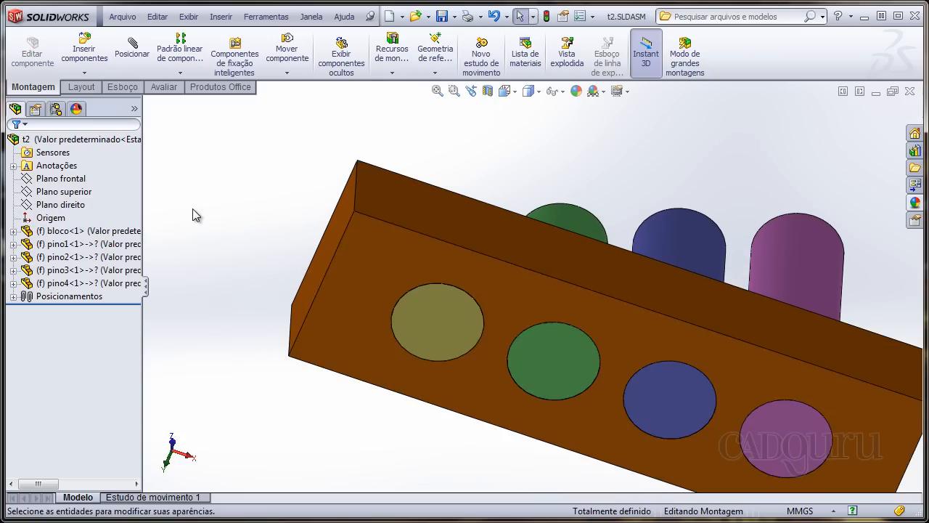
middle_click_drag(406, 258, 370, 292)
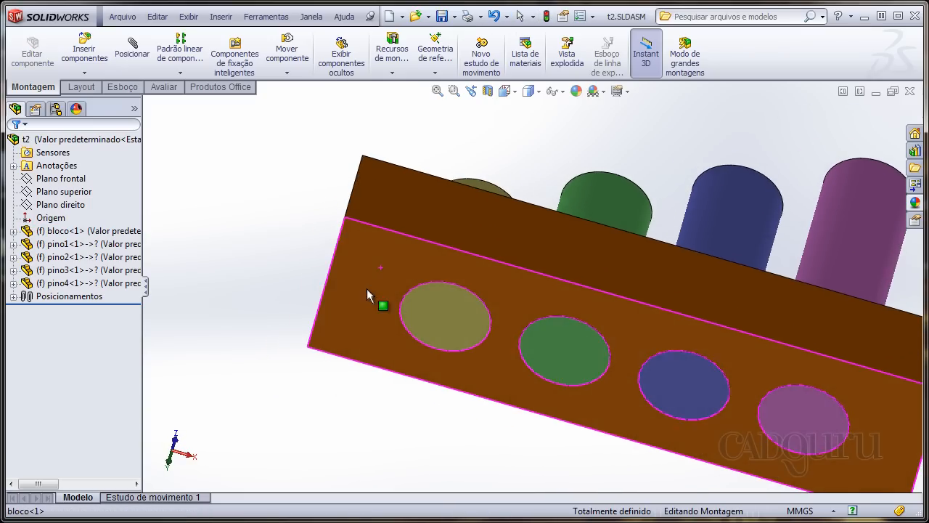
middle_click_drag(387, 250, 445, 291)
key("f")
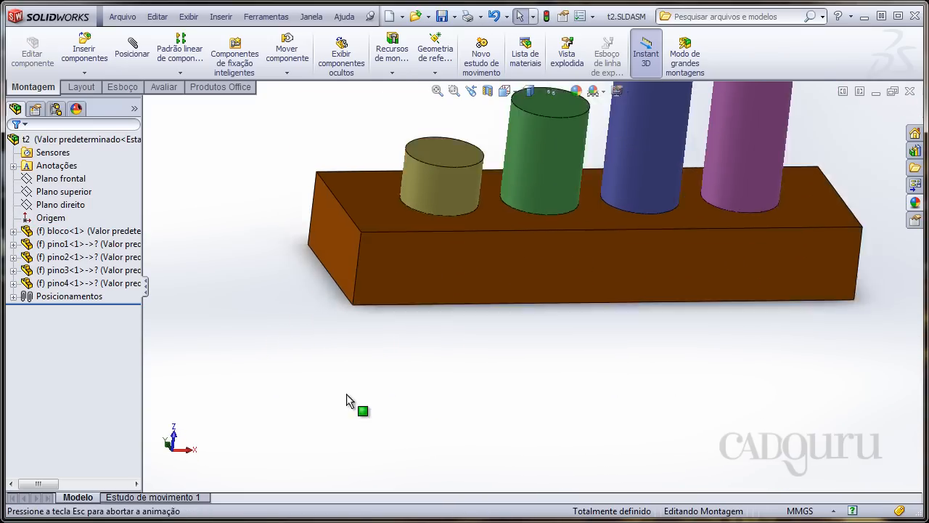
middle_click_drag(387, 258, 448, 314)
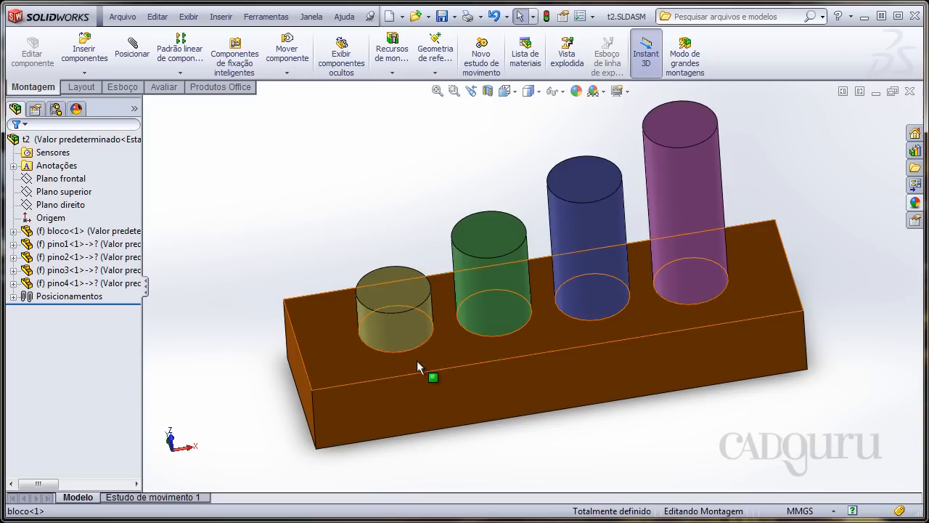
scroll(282, 269, "down", 1)
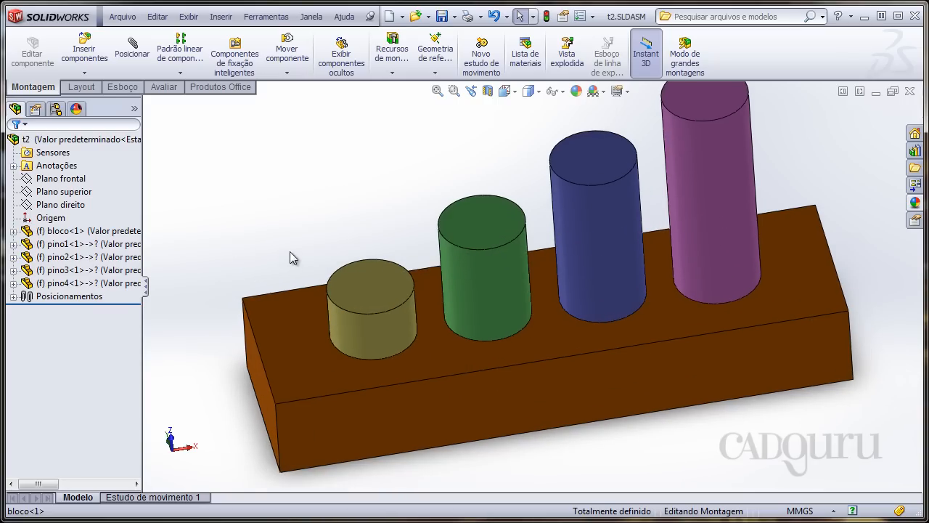
middle_click_drag(309, 199, 399, 129)
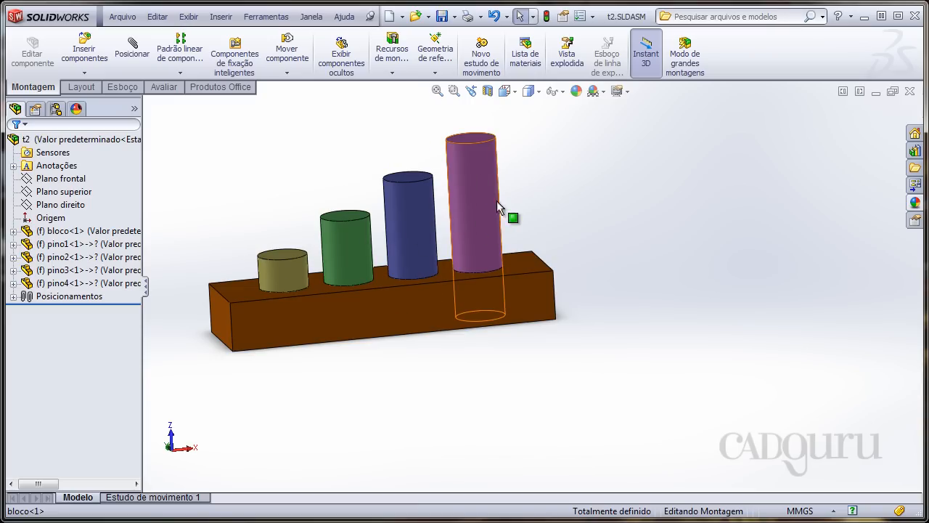
Step: List the external references of pino4's extrusion and widen the feature column to examine the full feature names
right_click(473, 168)
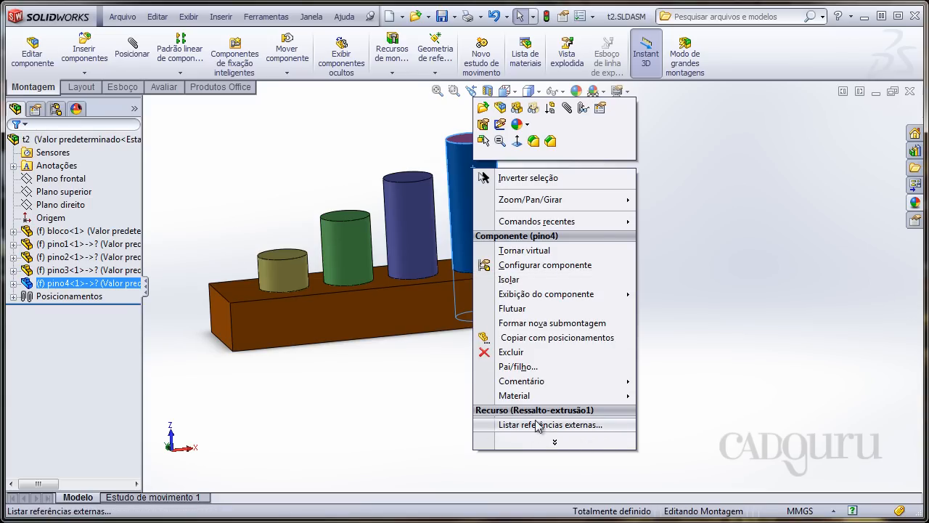
left_click(563, 426)
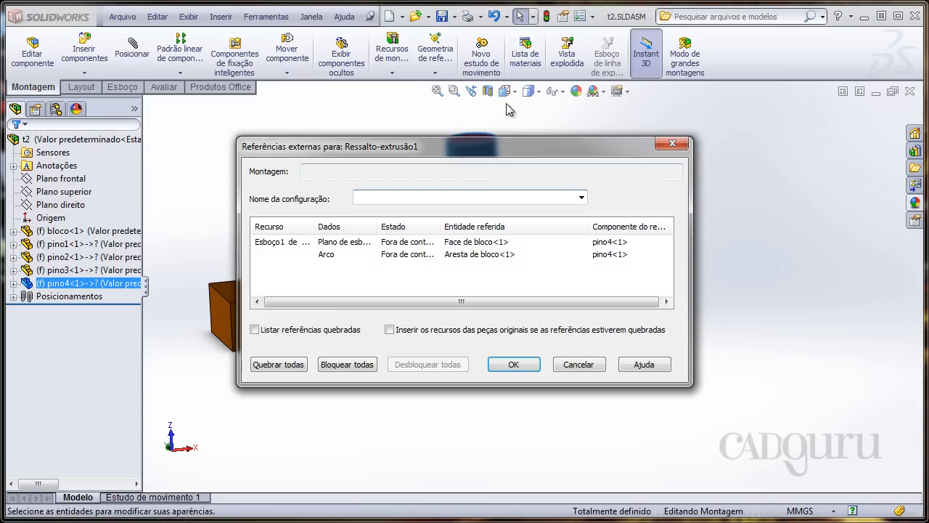
left_click_drag(458, 156, 545, 160)
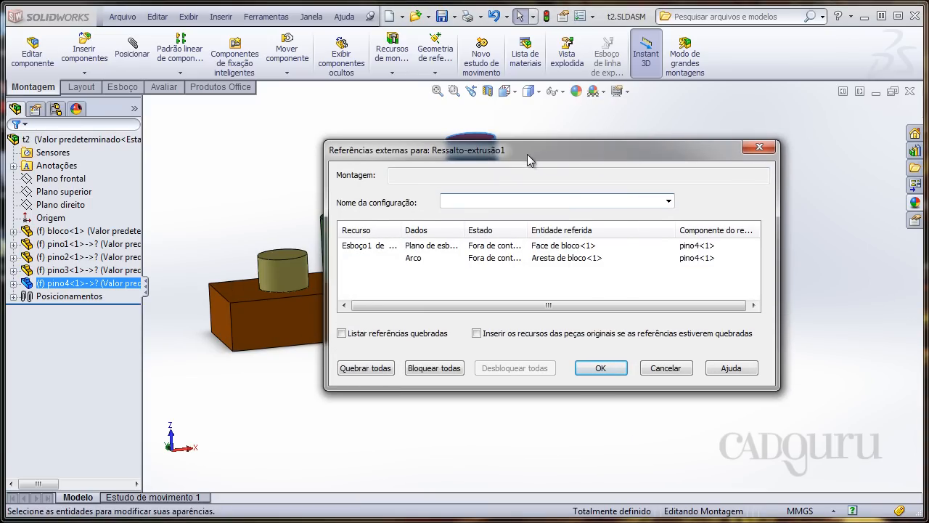
left_click_drag(401, 233, 464, 229)
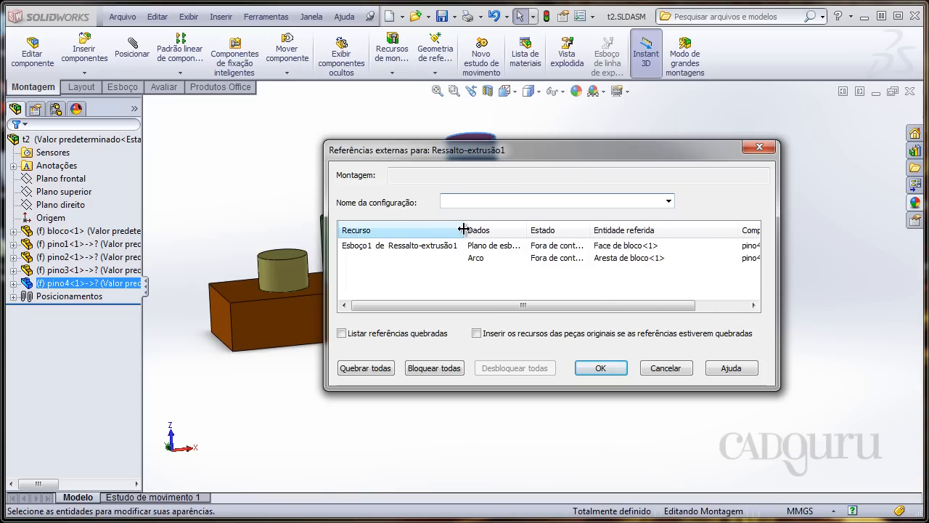
left_click(391, 247)
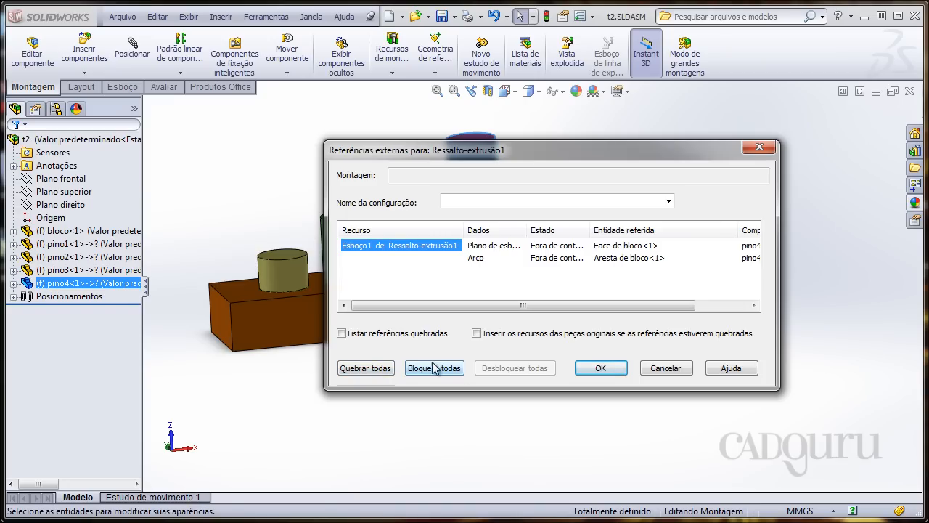
Step: Break all external references of pino4 and close its reference list
left_click(371, 371)
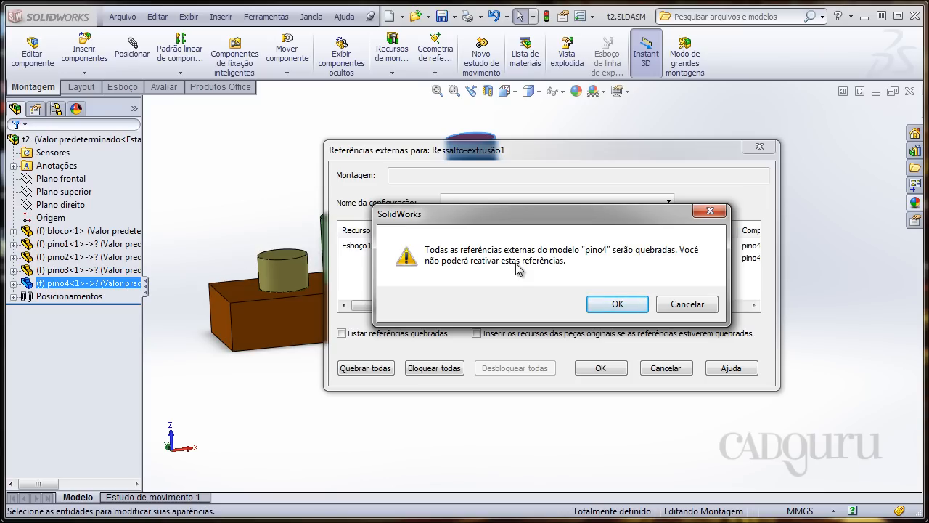
left_click(617, 304)
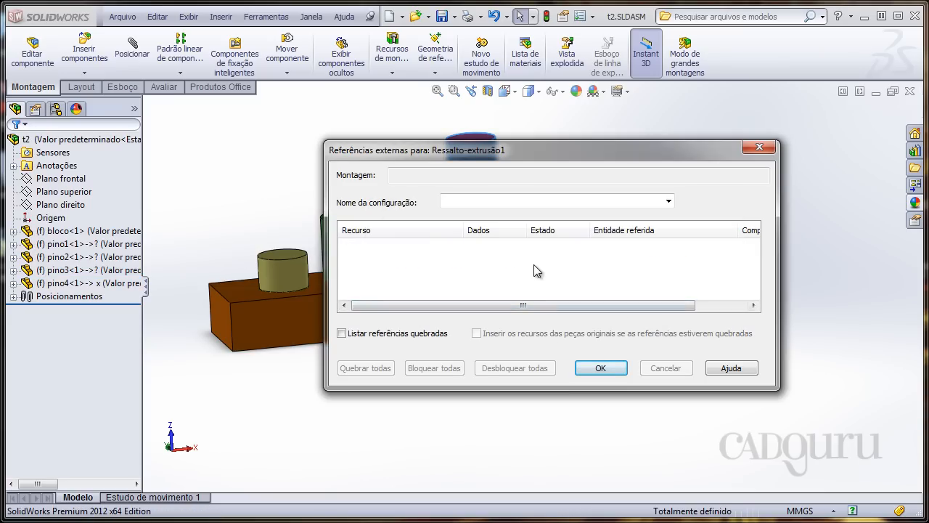
left_click(600, 368)
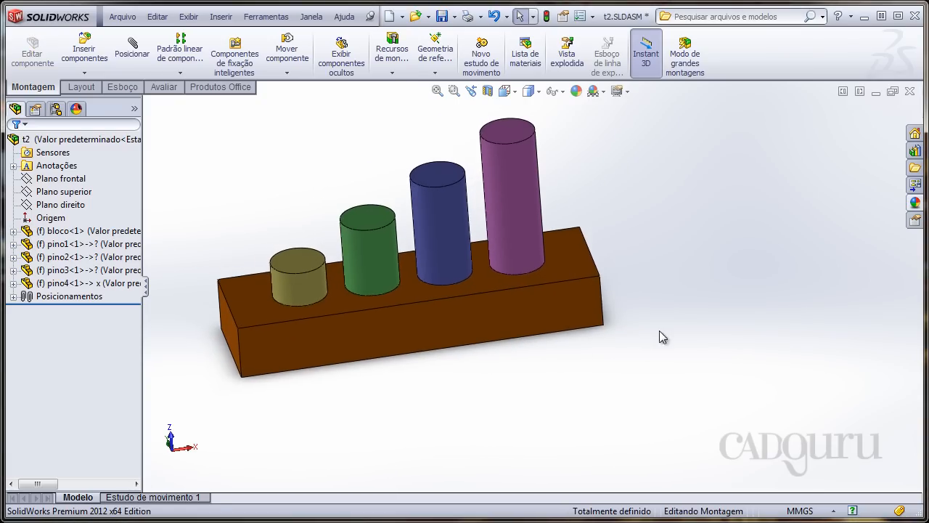
Step: Highlight pino4 to examine how it sits in the bloco, and inspect the assembly from isometric and upper views
left_click(551, 255)
left_click(517, 177)
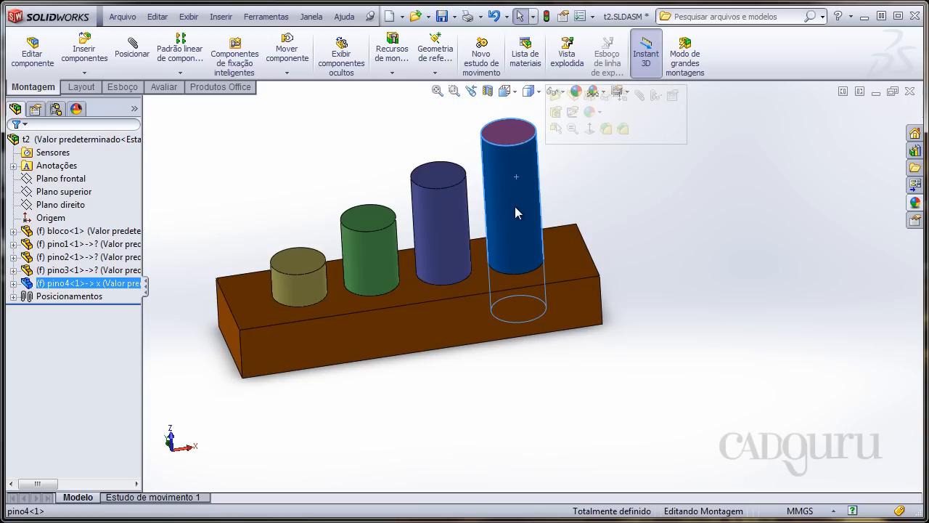
left_click(720, 210)
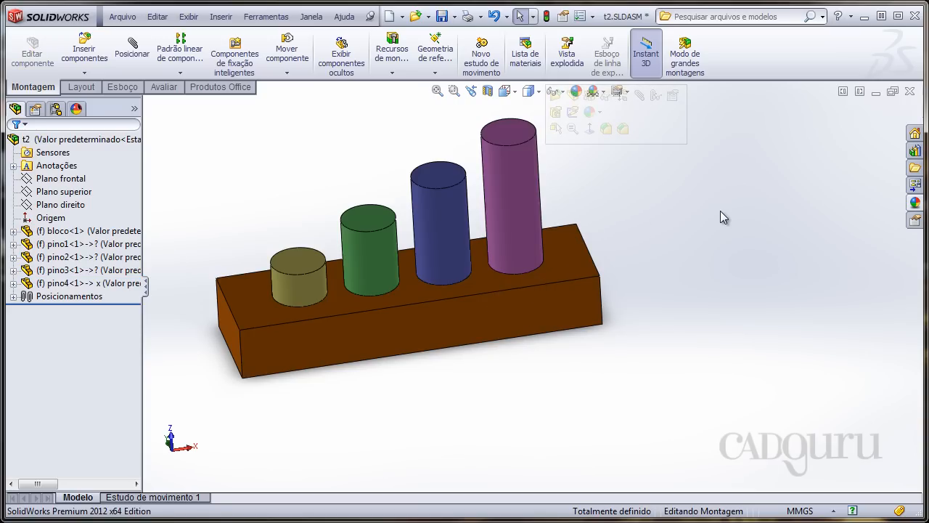
key("ctrl+7")
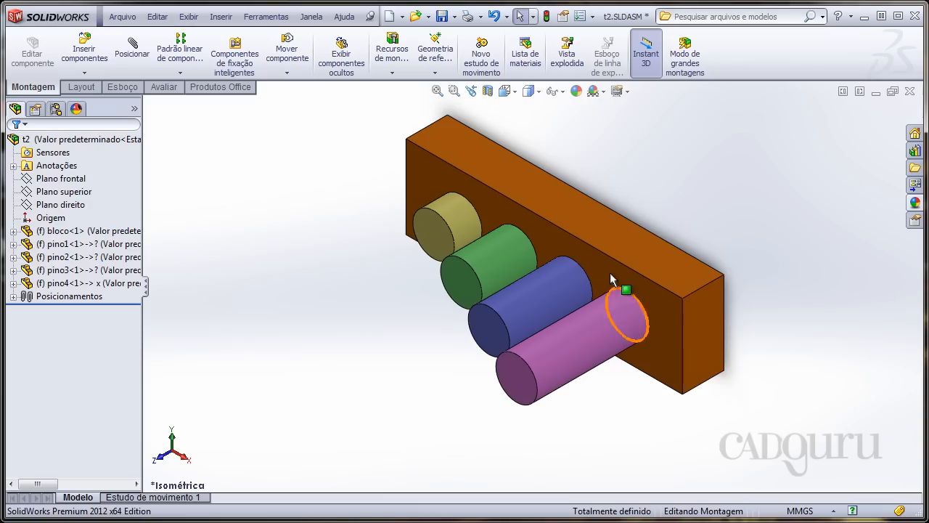
middle_click_drag(369, 408, 504, 297)
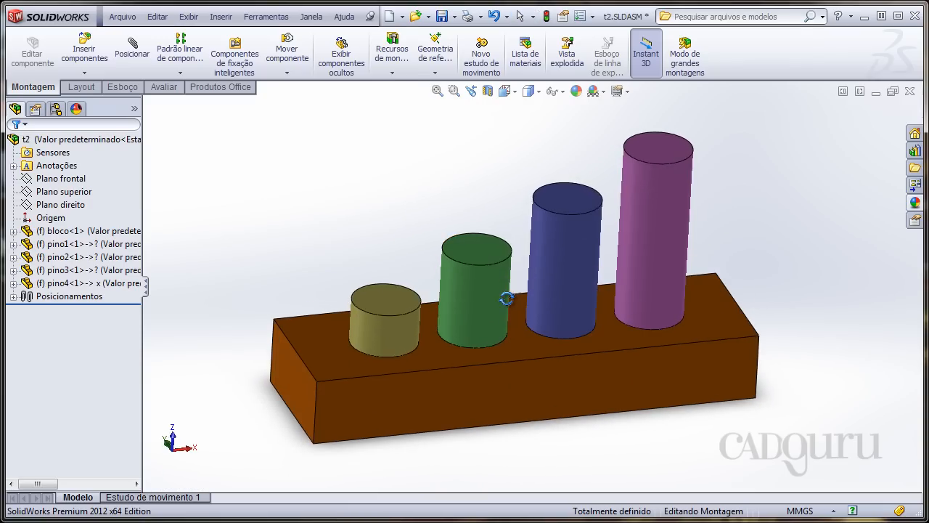
Step: Save the t2 assembly together with the modified pino4 part
left_click(441, 16)
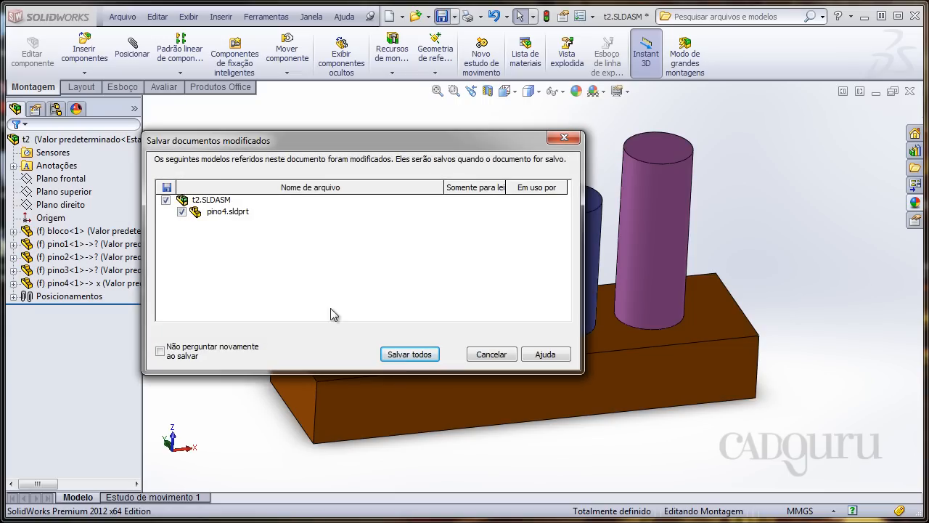
left_click(420, 353)
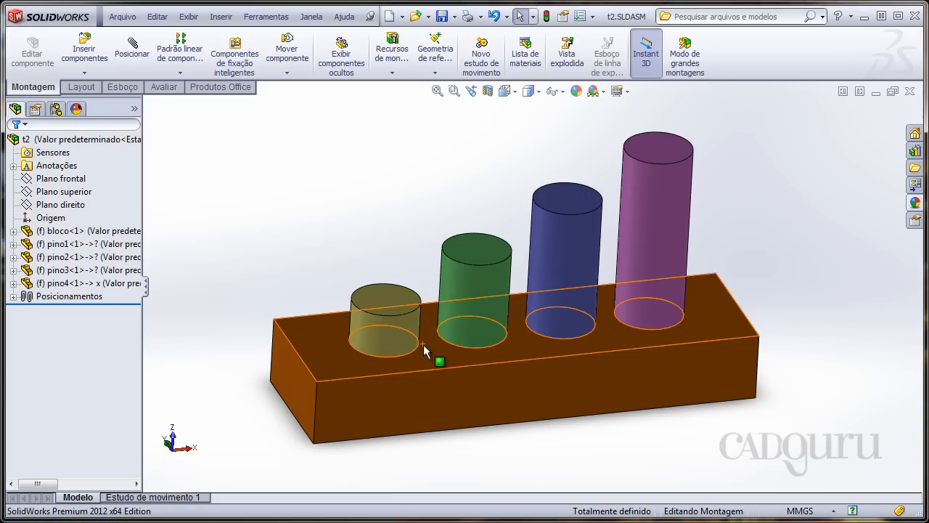
middle_click_drag(397, 207, 389, 222)
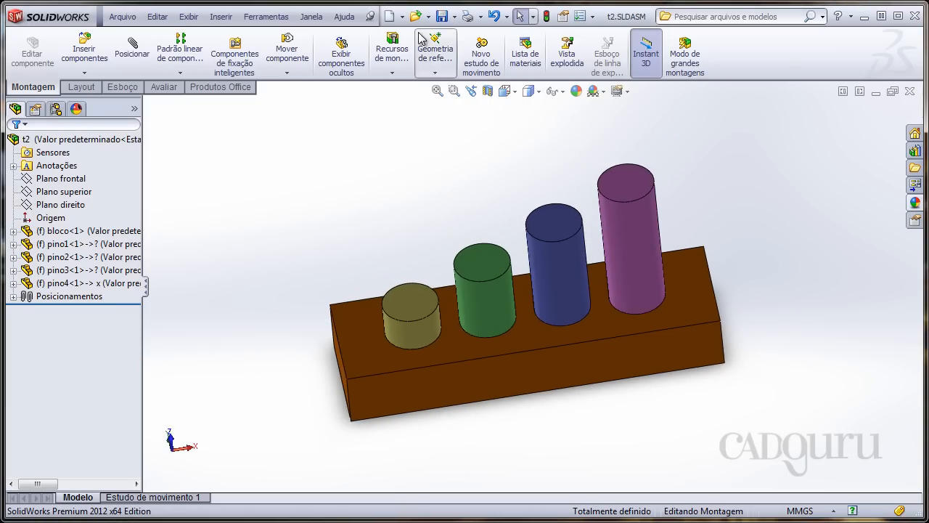
Step: Examine the bloco, pin and t2 files stored in folder 8.6, and leave the file browser without opening any
left_click(416, 16)
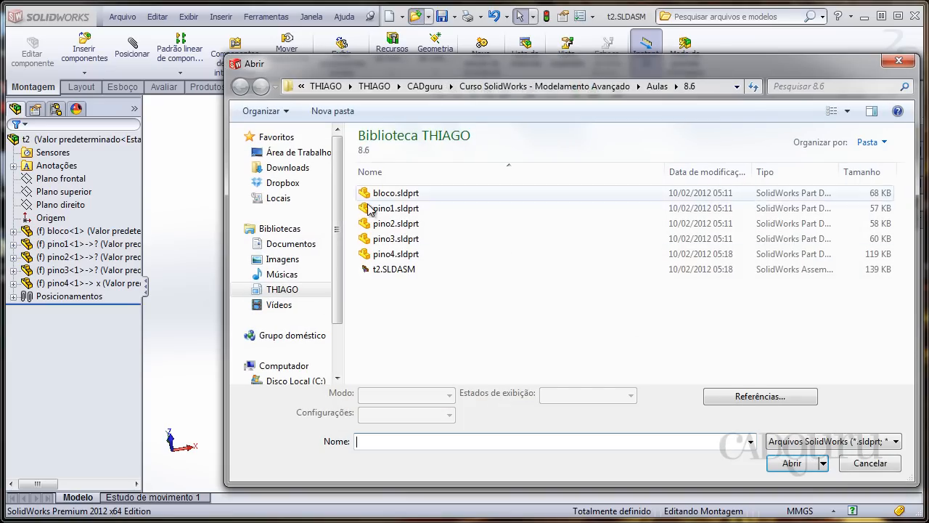
left_click_drag(629, 67, 564, 63)
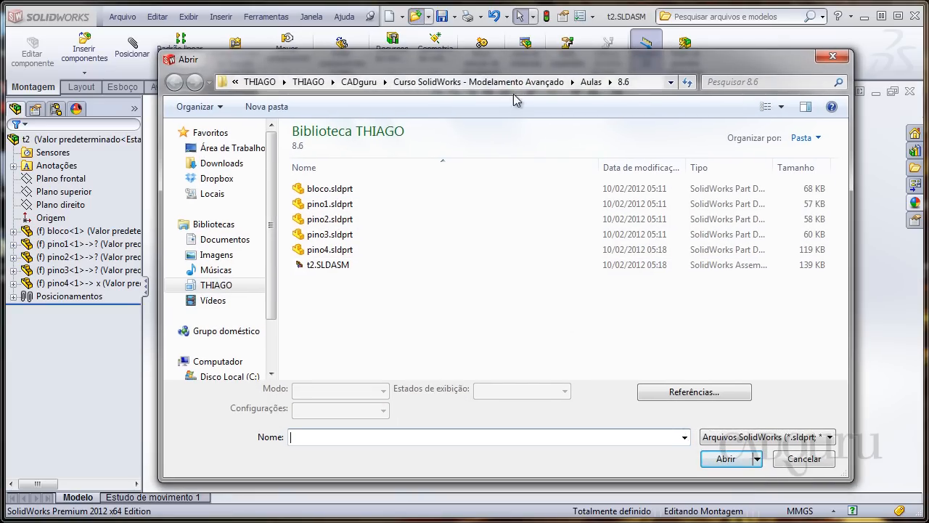
left_click(339, 265)
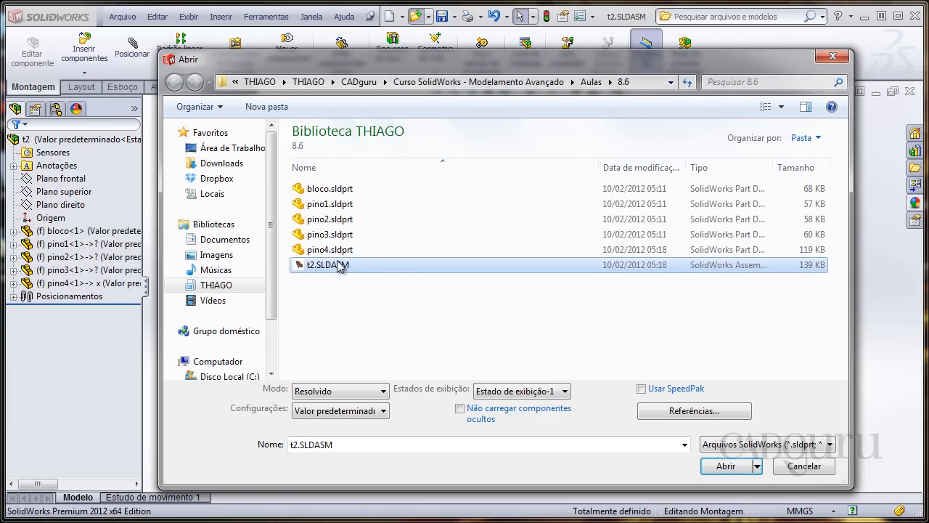
left_click(333, 252)
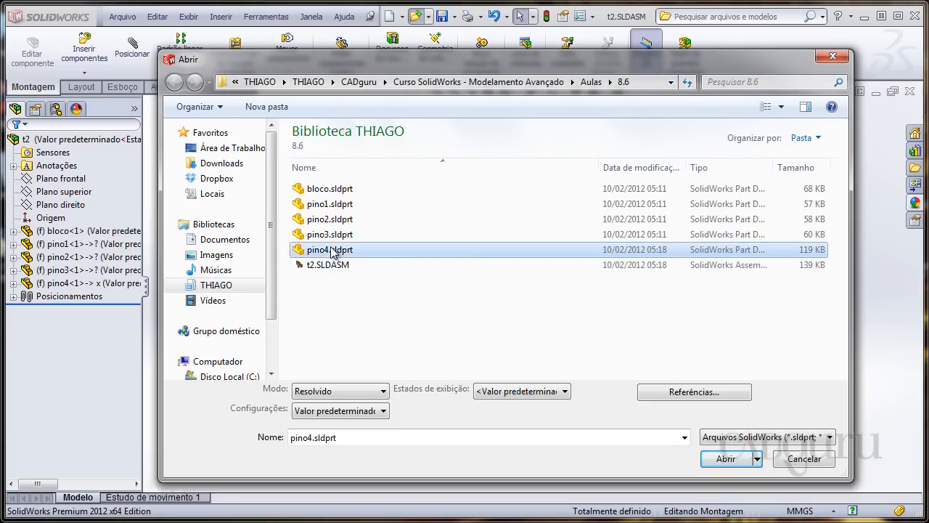
left_click(332, 236, "ctrl")
left_click(336, 220, "ctrl")
left_click(341, 205, "ctrl")
left_click(339, 191, "ctrl")
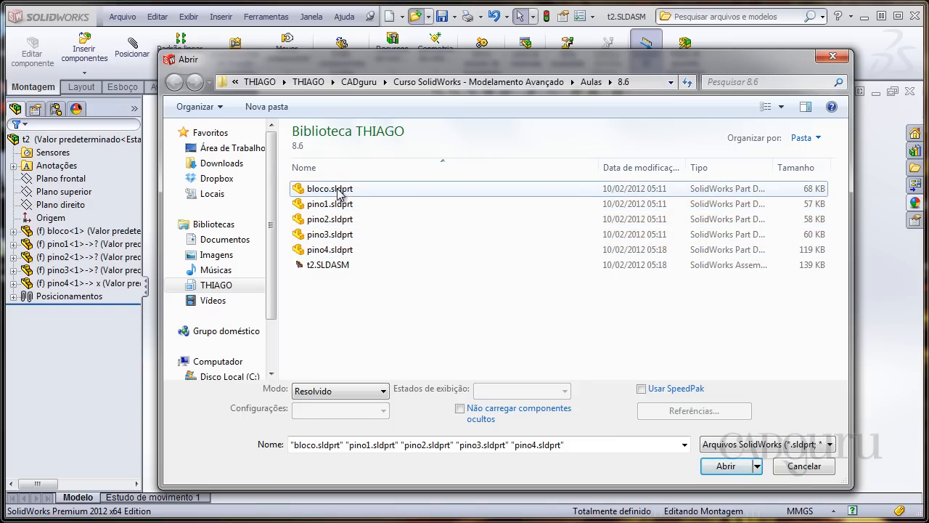
left_click(338, 190)
left_click(328, 205)
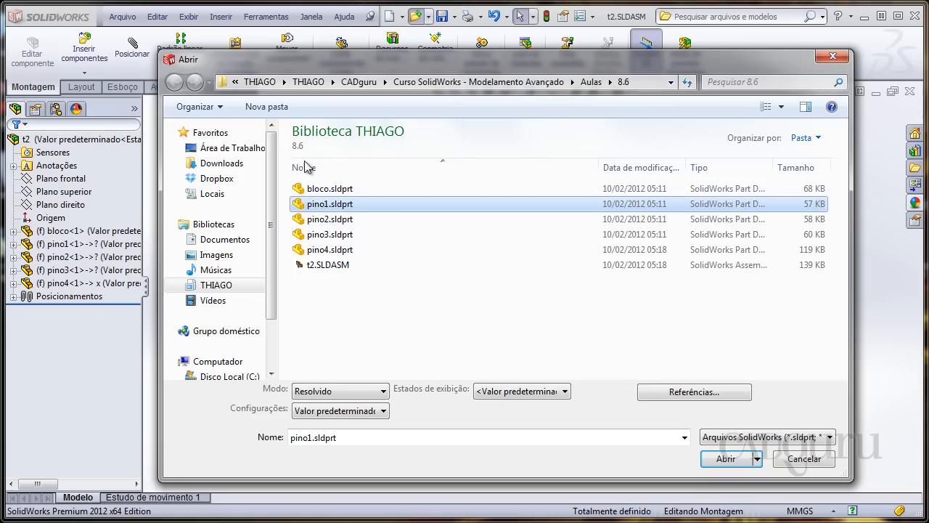
left_click(320, 190)
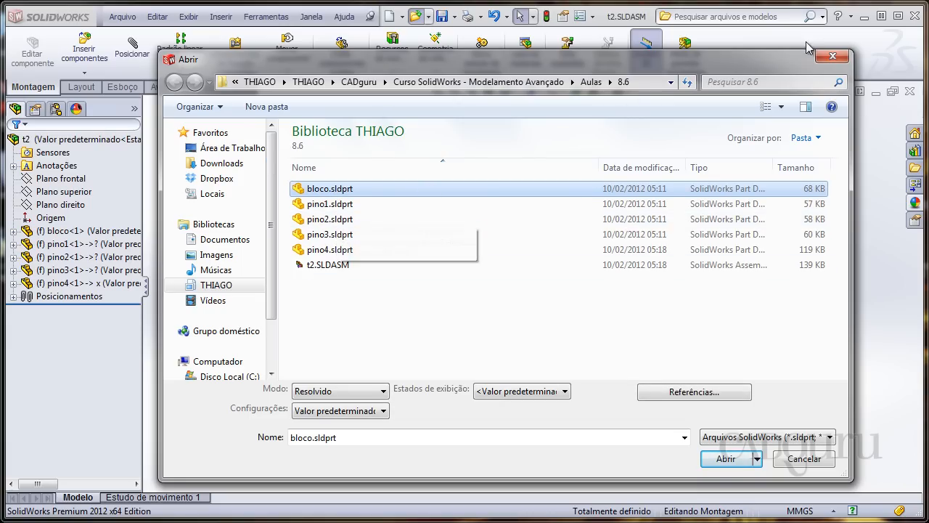
left_click(833, 57)
Step: Close the t2 assembly and delete bloco.sldprt from folder 8.6
left_click(911, 92)
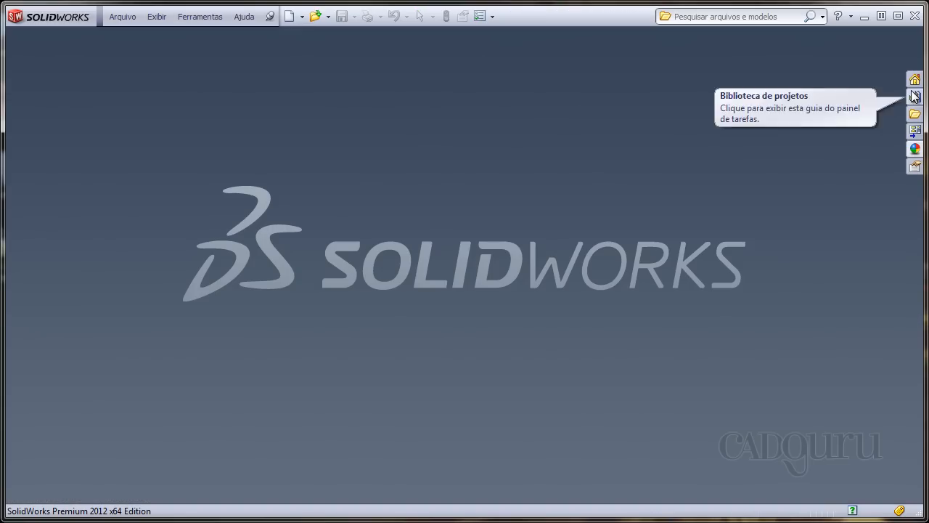
left_click(316, 16)
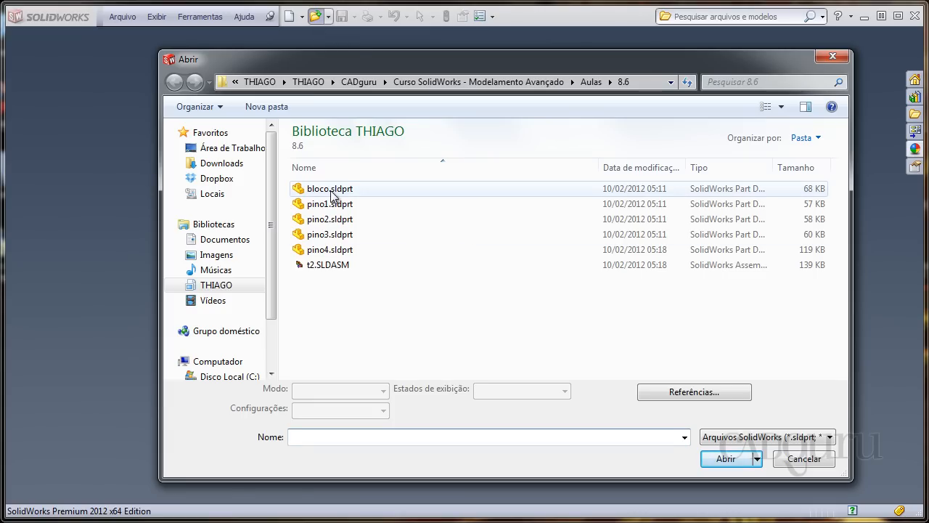
left_click(330, 190)
key("Delete")
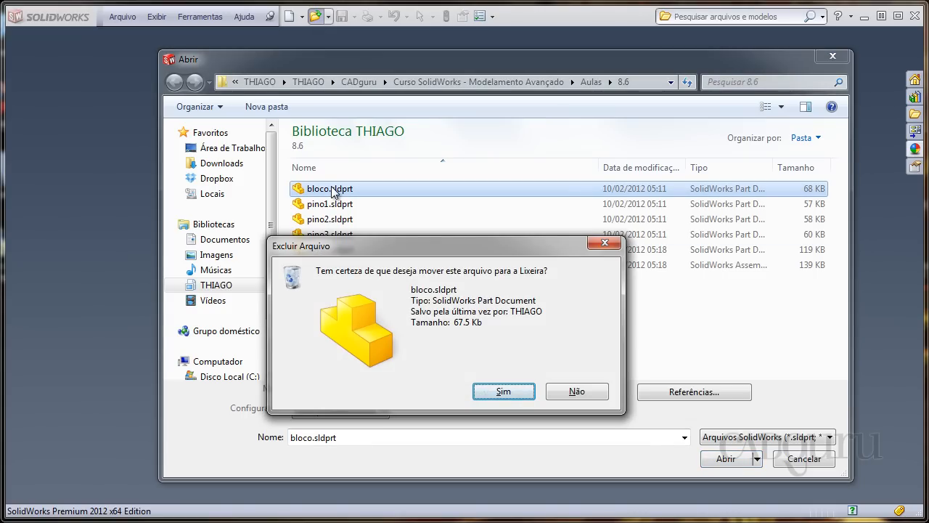
key("Return")
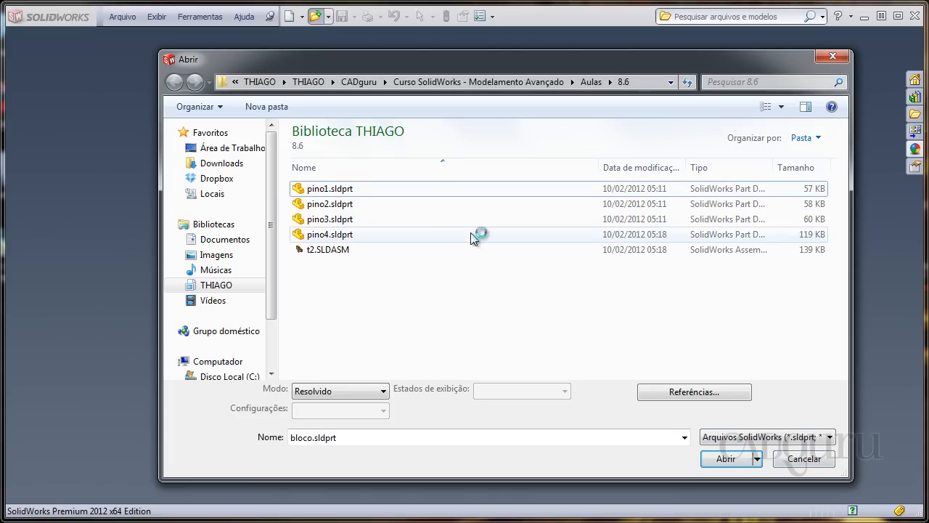
Step: Open the t2.SLDASM assembly from folder 8.6
left_click(380, 251)
left_click(724, 461)
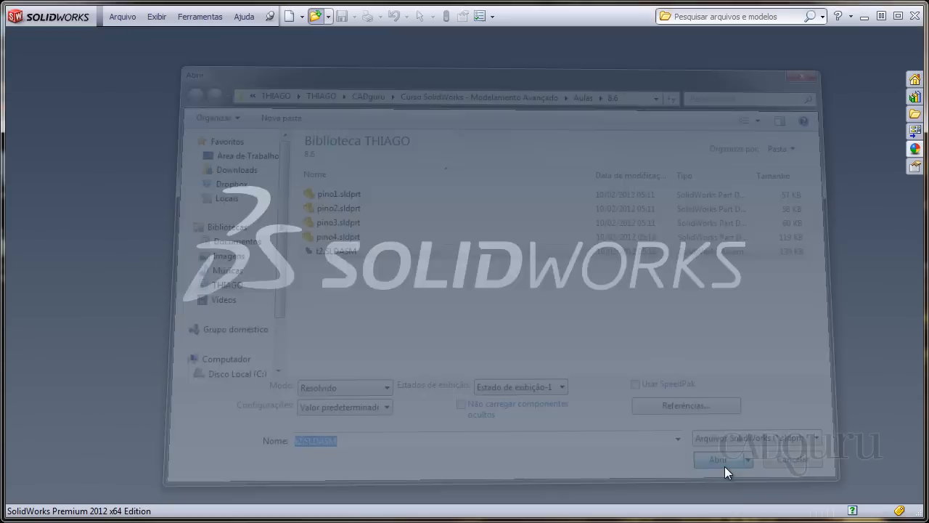